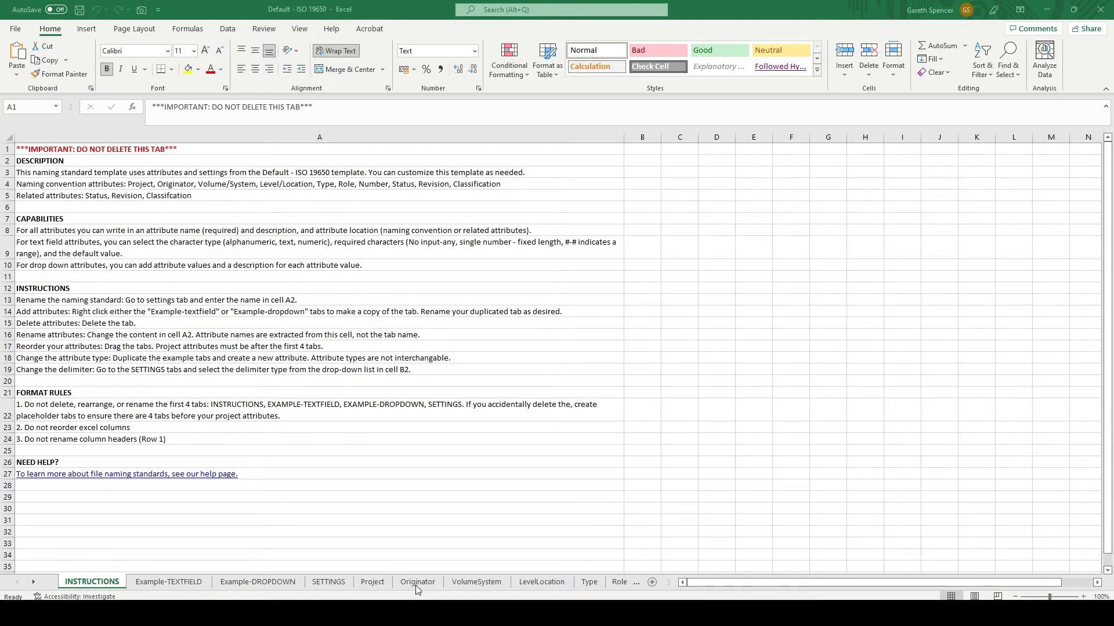
# - Fill the Originator sheet with codes and descriptions: ARC Architect, STR Structural Engineer, MEP Building Services Engineer, PRM Project Manager, CON Main Contractor
pyautogui.click(416, 586)
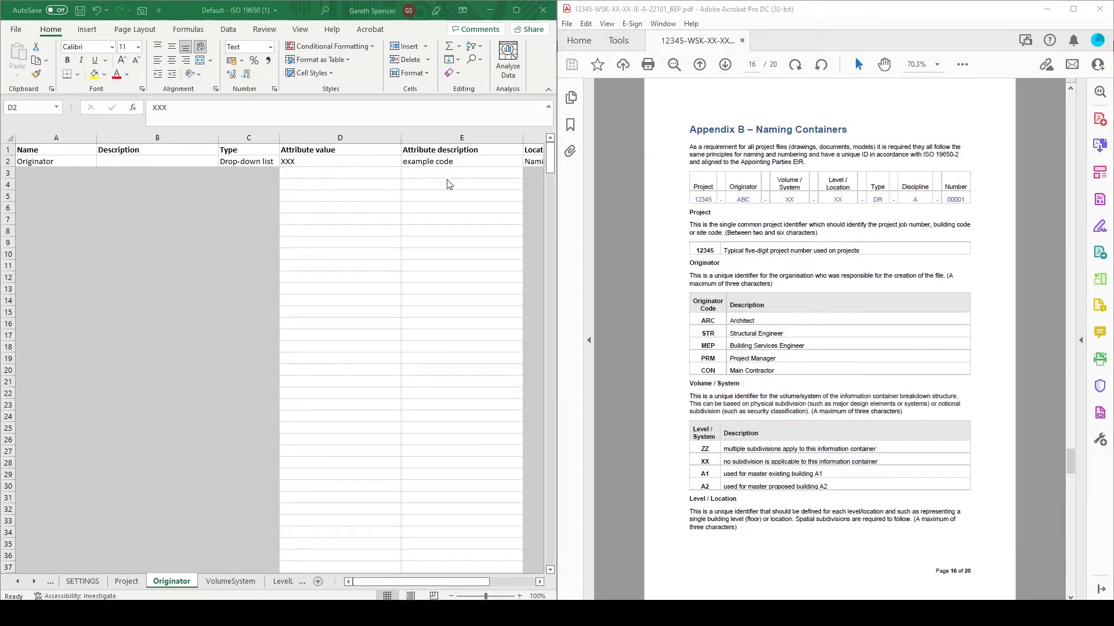
pyautogui.click(359, 160)
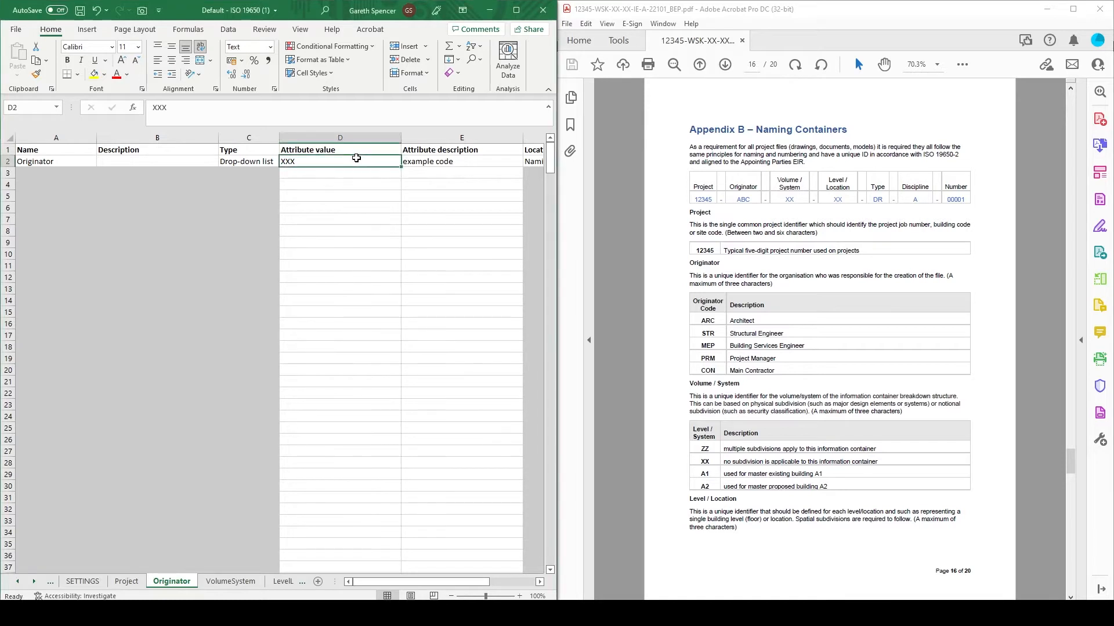
pyautogui.write('ARC')
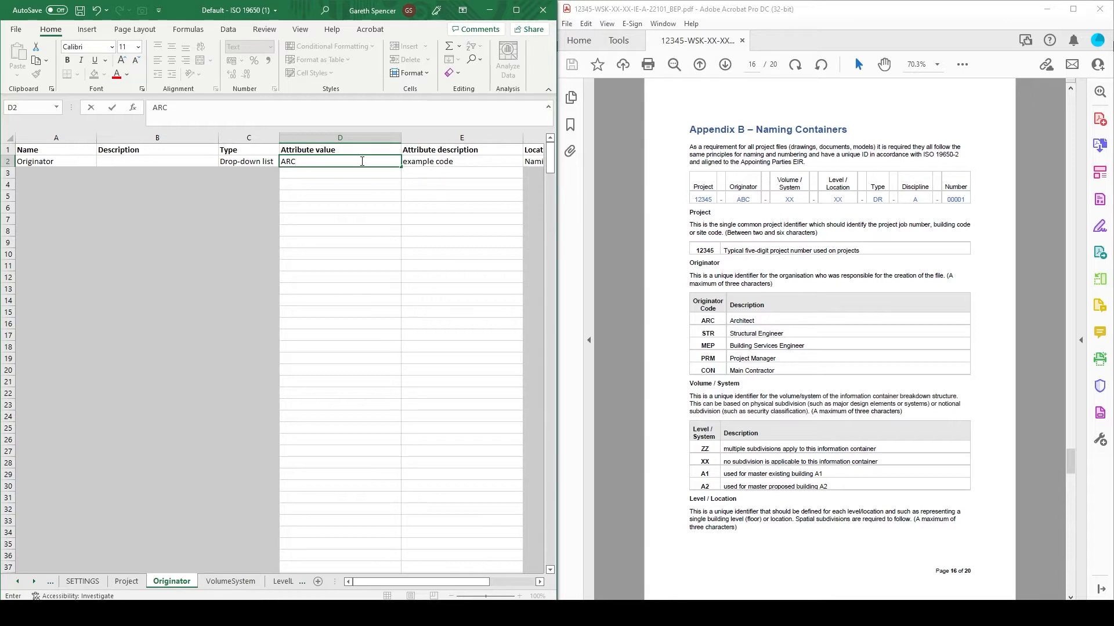
pyautogui.press('Tab')
pyautogui.write('Arch')
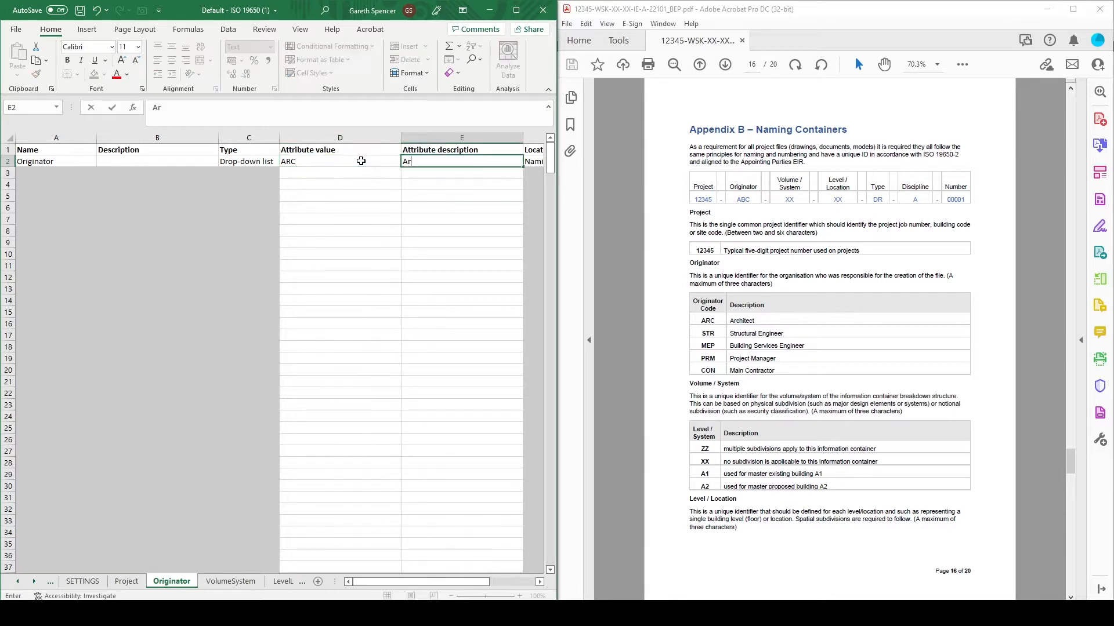
pyautogui.write('itect')
pyautogui.press('Return')
pyautogui.write('STR')
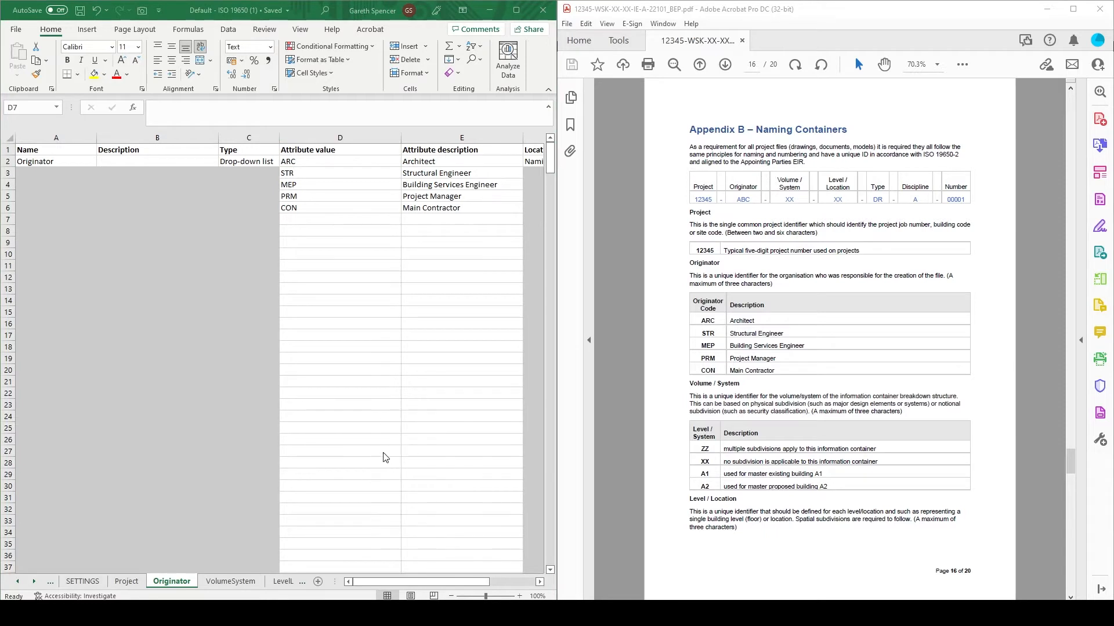
# - Add A1 "used for master existing building A1" and A2 "used for master proposed building A2" to the VolumeSystem attribute values
pyautogui.click(228, 583)
pyautogui.click(240, 585)
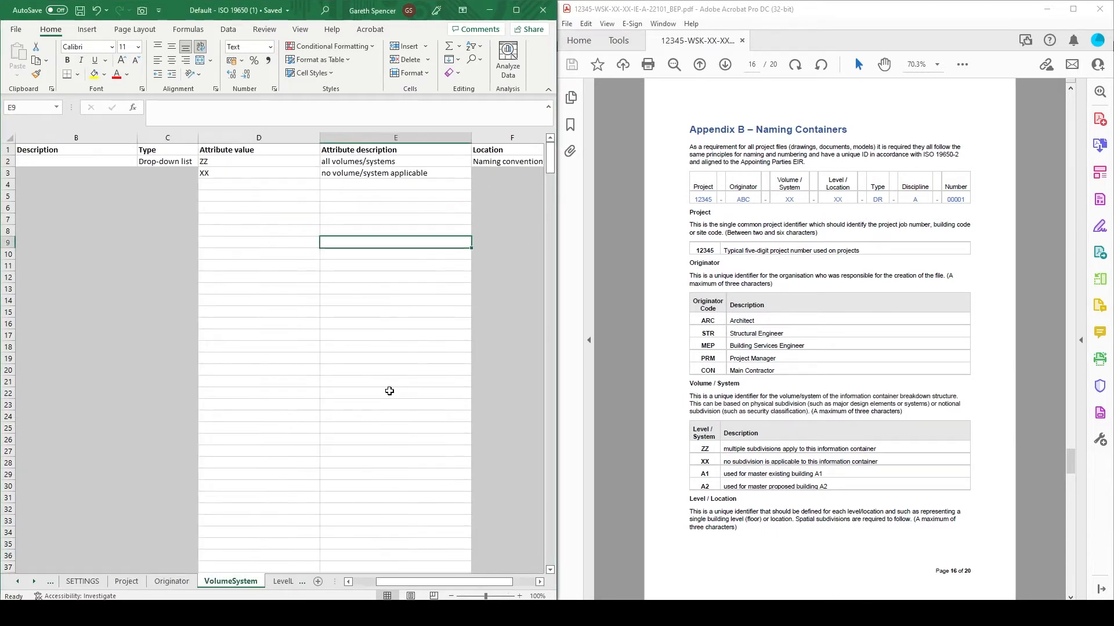
pyautogui.click(285, 186)
pyautogui.write('A1')
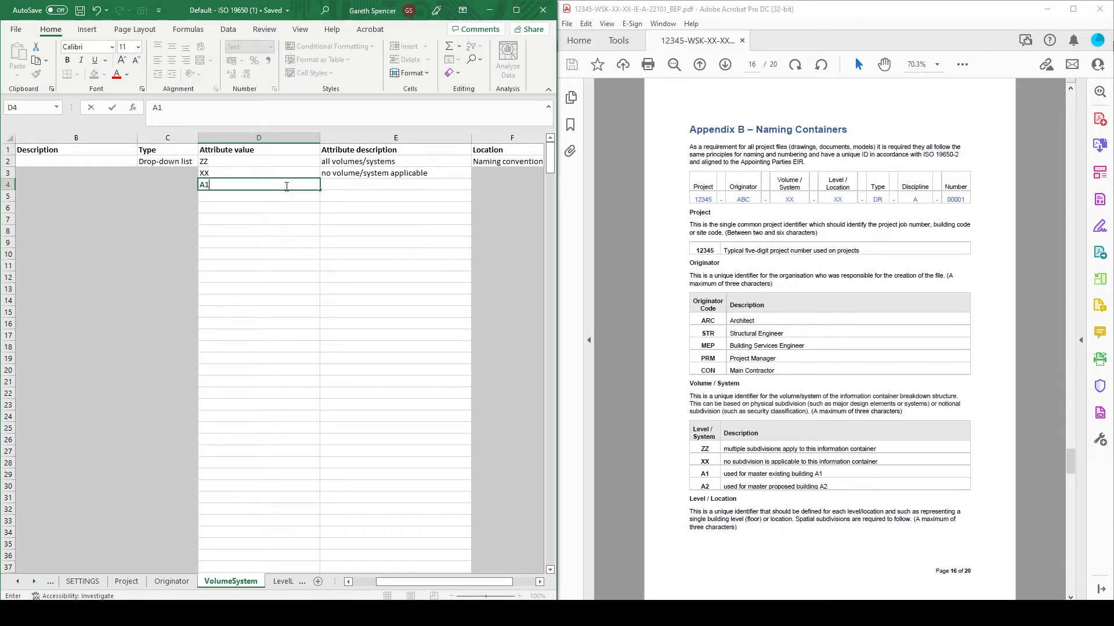
pyautogui.press('Tab')
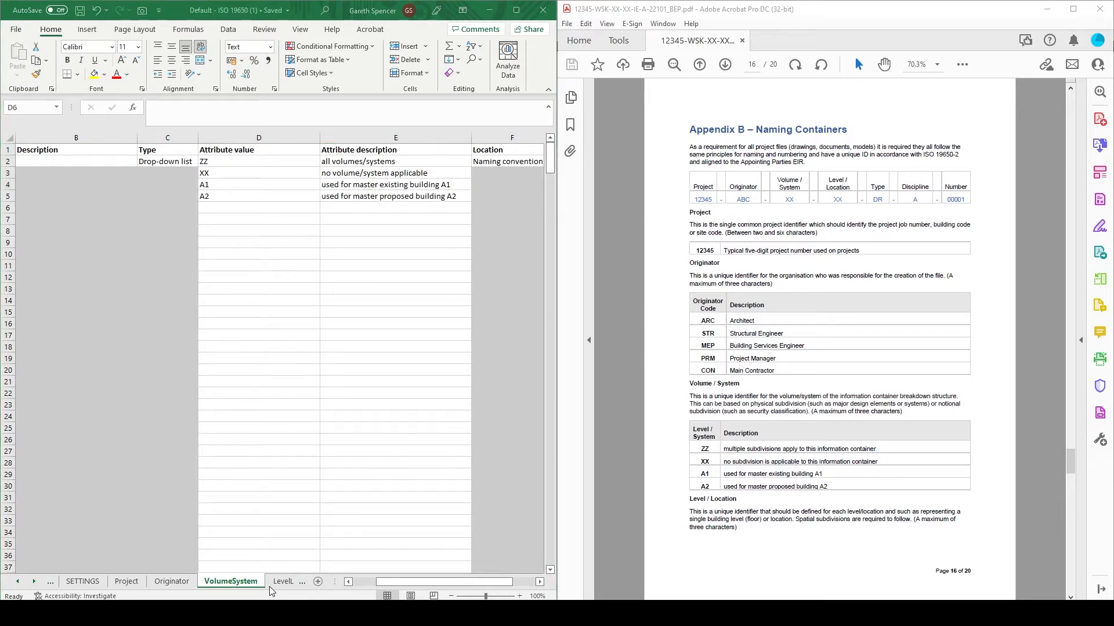
# - Clear the mezzanine (M1, M2) and basement (B1, B2) values and descriptions from the LevelLocation sheet
pyautogui.click(281, 582)
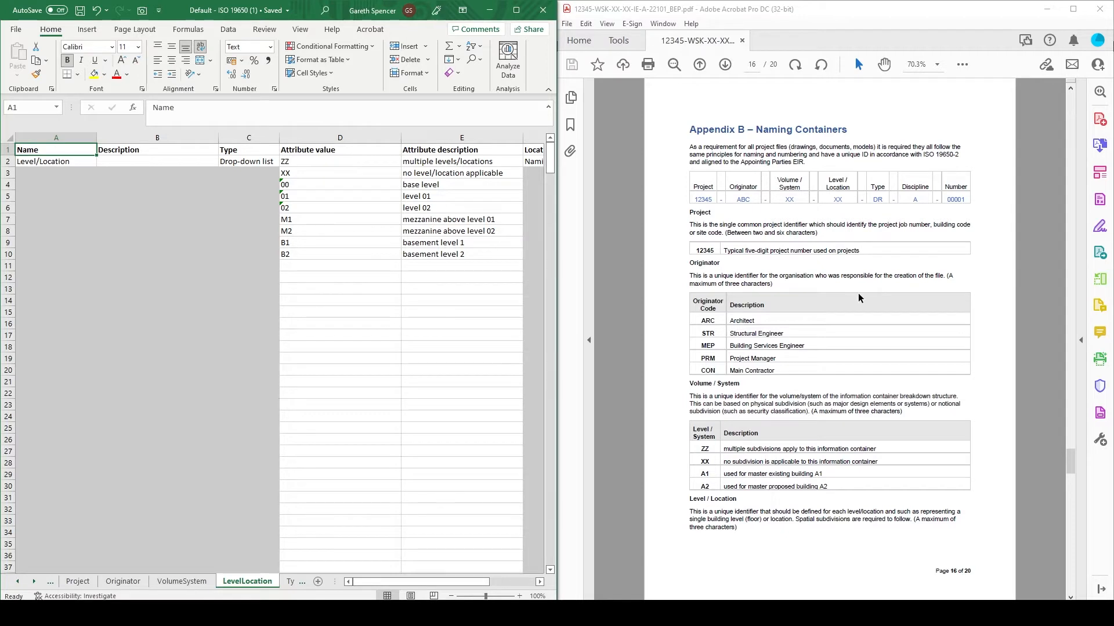
pyautogui.scroll(-3, 859, 297)
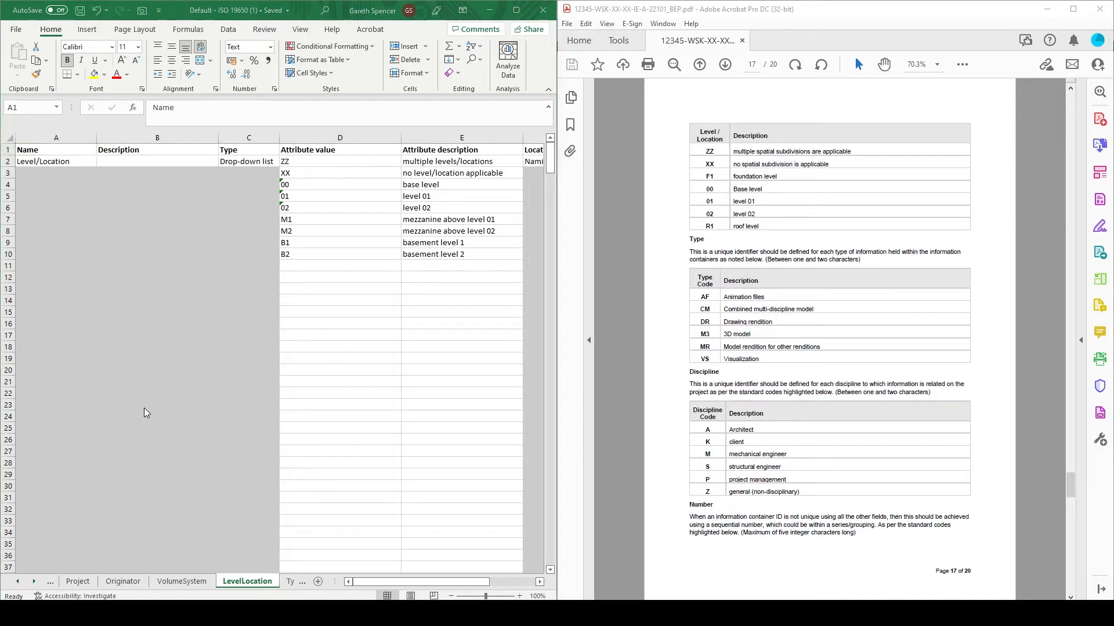
pyautogui.moveTo(305, 221); pyautogui.dragTo(409, 233)
pyautogui.press('Delete')
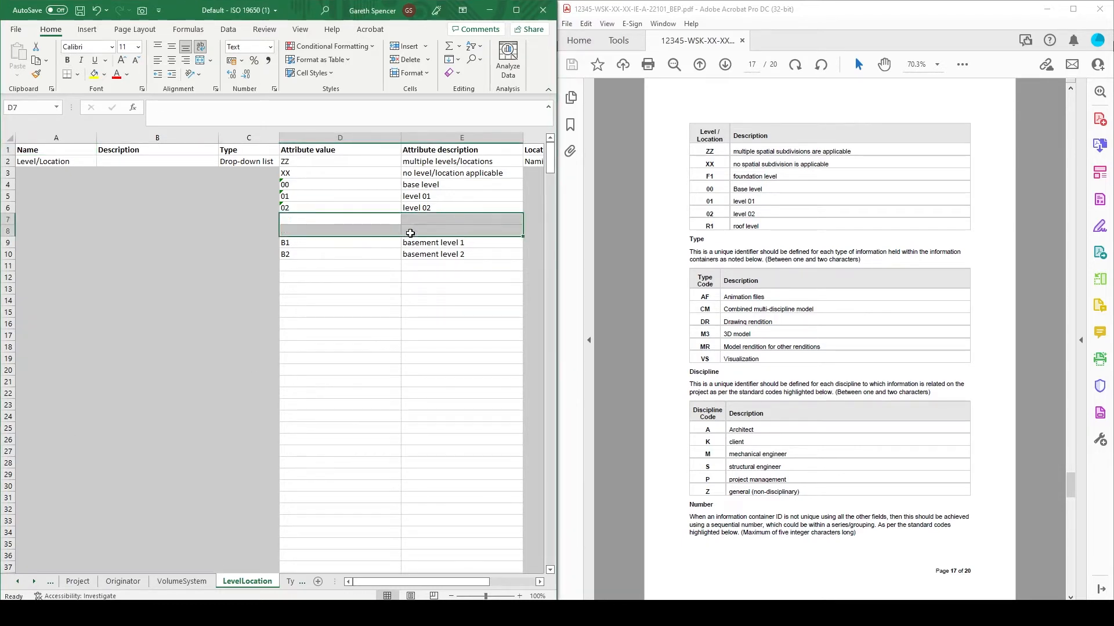
pyautogui.moveTo(348, 242); pyautogui.dragTo(409, 254)
pyautogui.press('Delete')
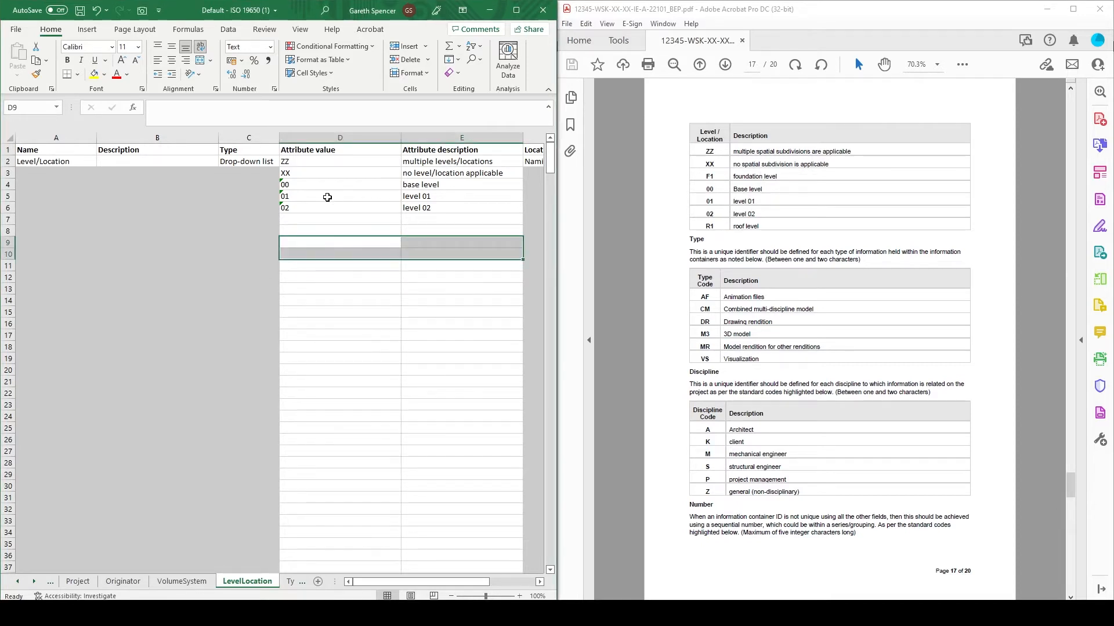
# - Copy the 00, 01 and 02 level entries with their descriptions one row down, starting at D5
pyautogui.moveTo(328, 197); pyautogui.dragTo(455, 207)
pyautogui.moveTo(301, 183); pyautogui.dragTo(416, 209)
pyautogui.hotkey('ctrl', 'c')
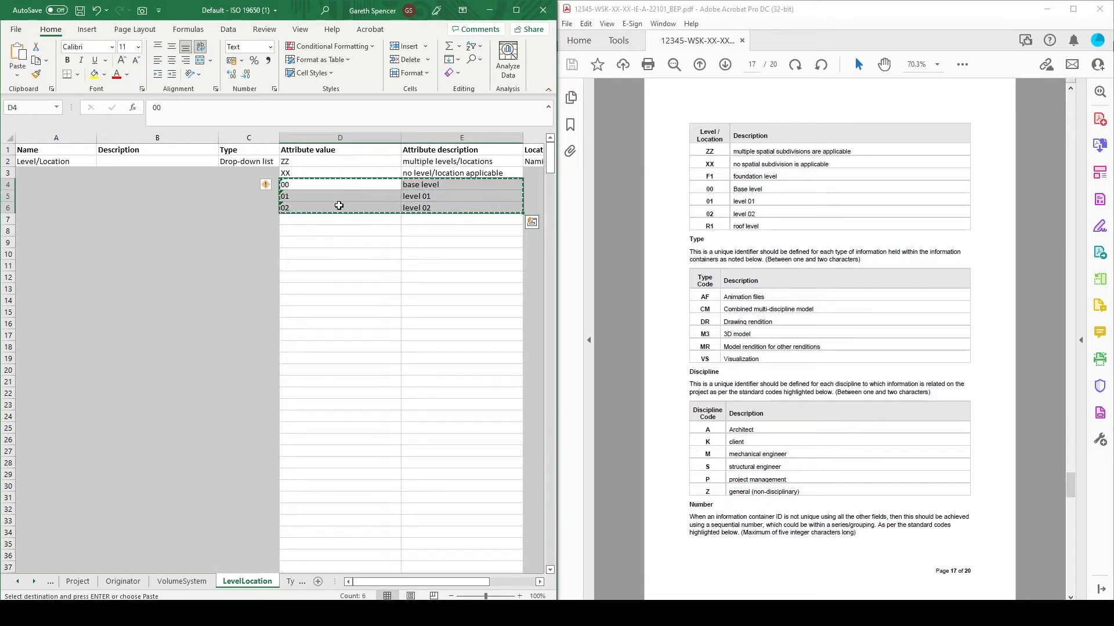
pyautogui.click(319, 197)
pyautogui.hotkey('ctrl', 'v')
# - Replace the entry in row 4 with attribute value F1 and description "foudnation level"
pyautogui.click(327, 184)
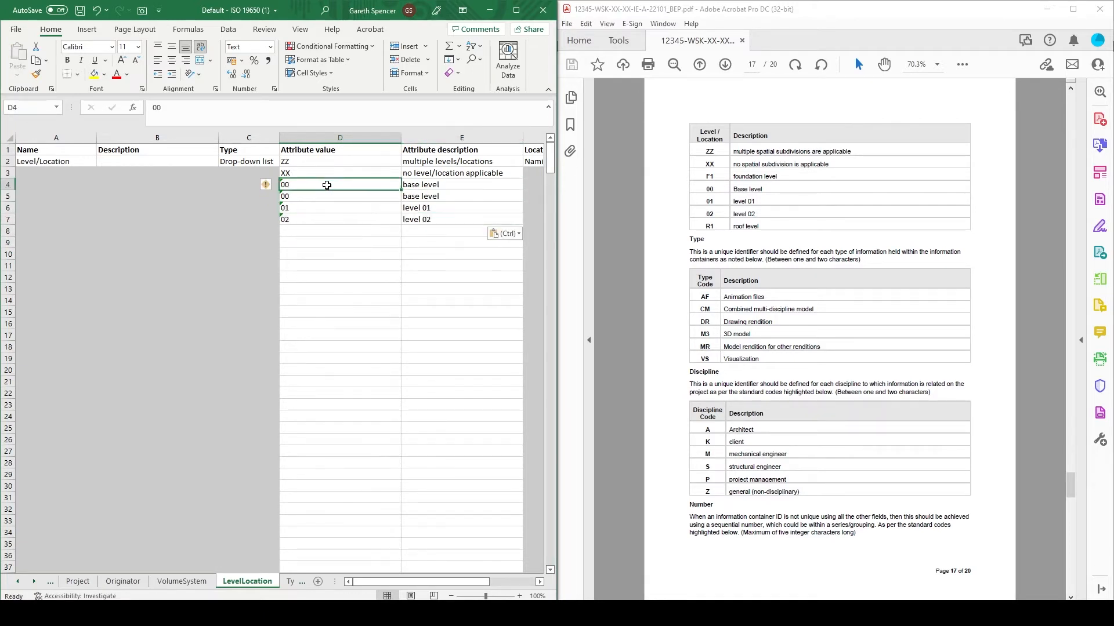
pyautogui.write('F1')
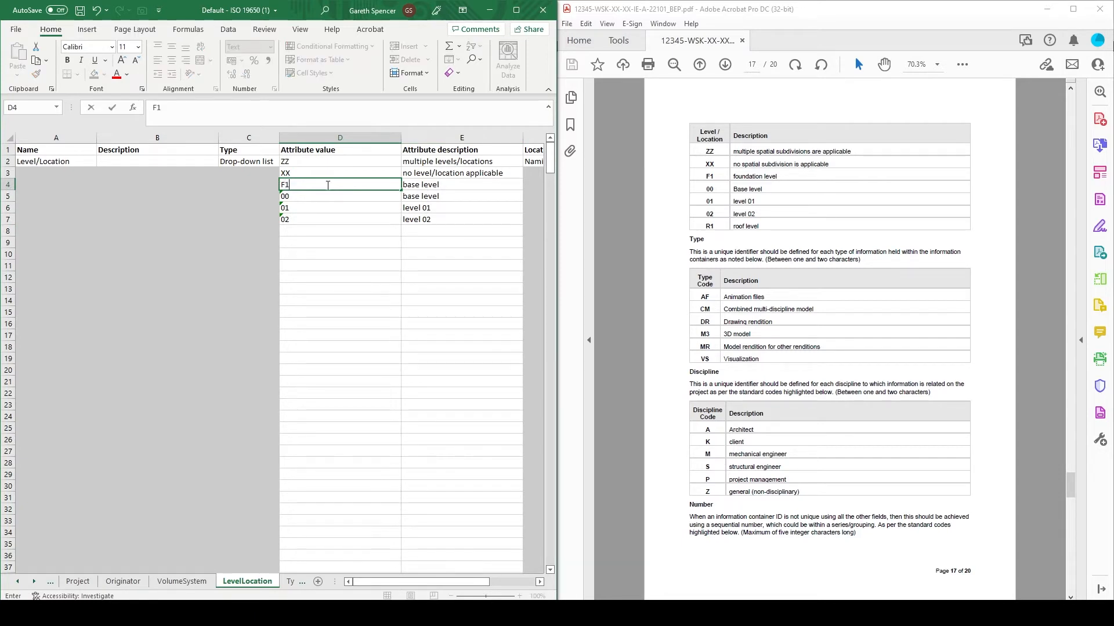
pyautogui.press('Tab')
pyautogui.write('foudnation level')
pyautogui.press('Return')
# - Add attribute value R1 with the description "roof level" in row 8 of the LevelLocation sheet
pyautogui.click(331, 232)
pyautogui.write('R1')
pyautogui.press('Right')
pyautogui.write('roof level')
pyautogui.press('Return')
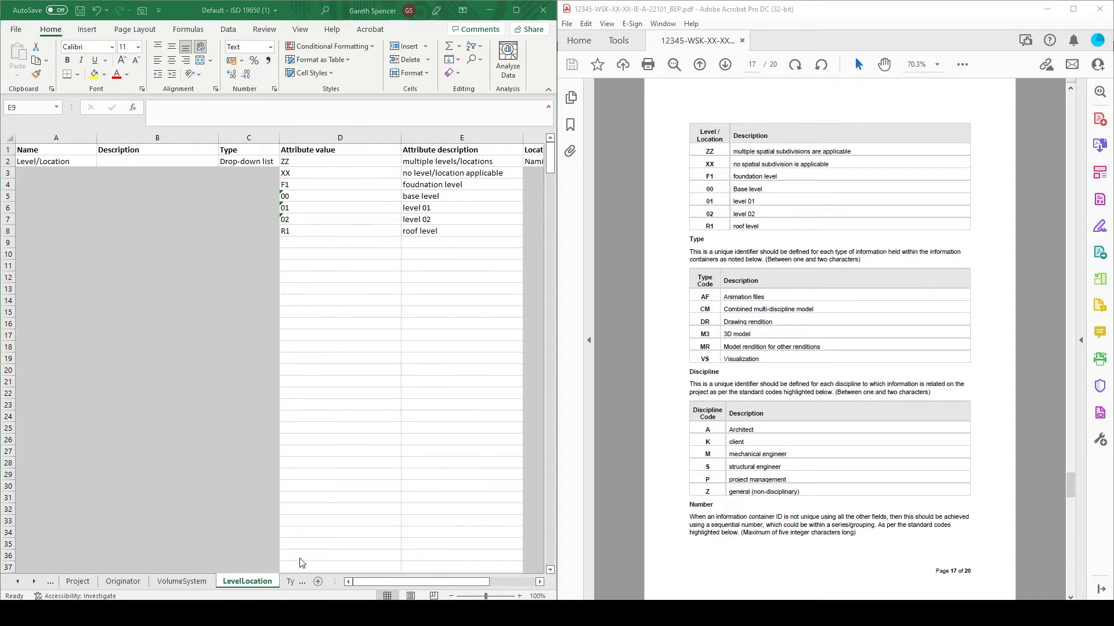
# - Review the Type, Role, Number, Status, Revision and Classification sheets against the BEP naming requirements
pyautogui.click(290, 581)
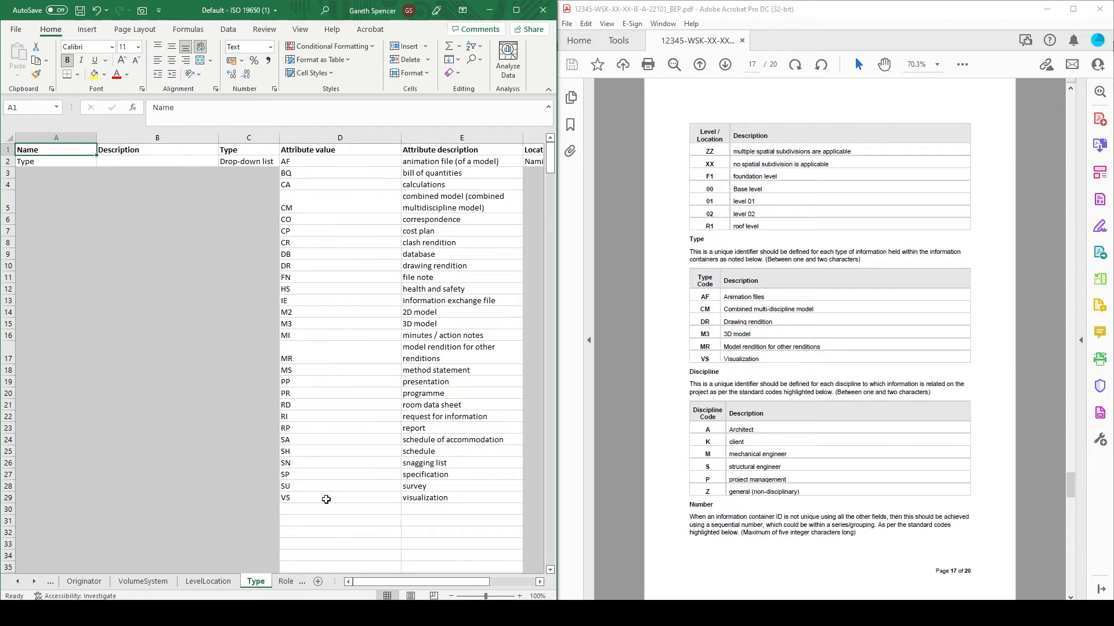
pyautogui.click(286, 582)
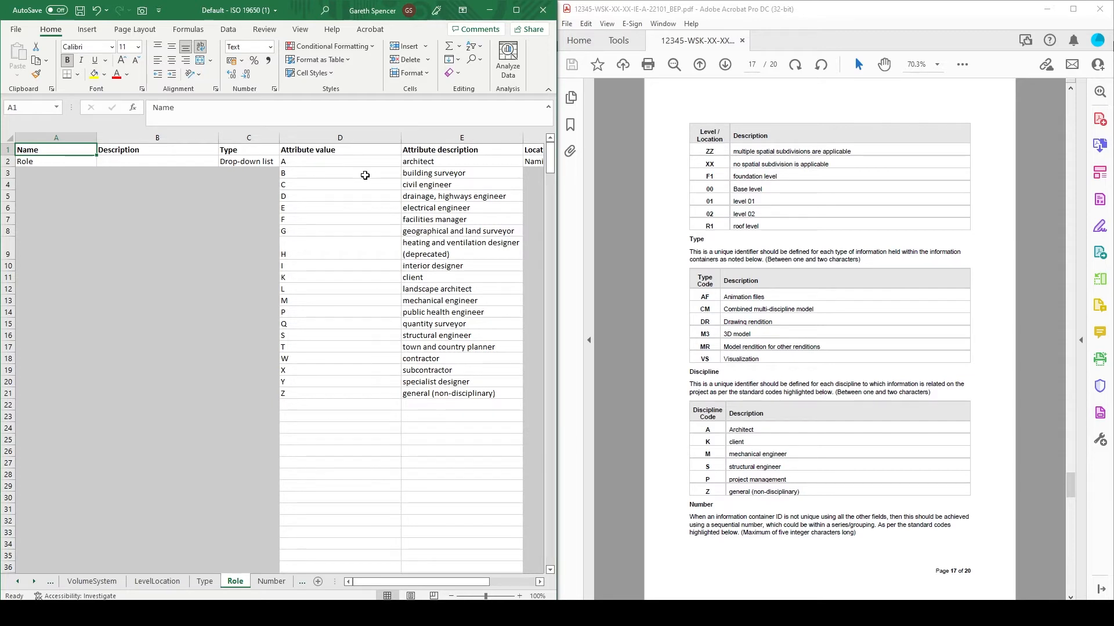
pyautogui.click(34, 581)
pyautogui.click(204, 581)
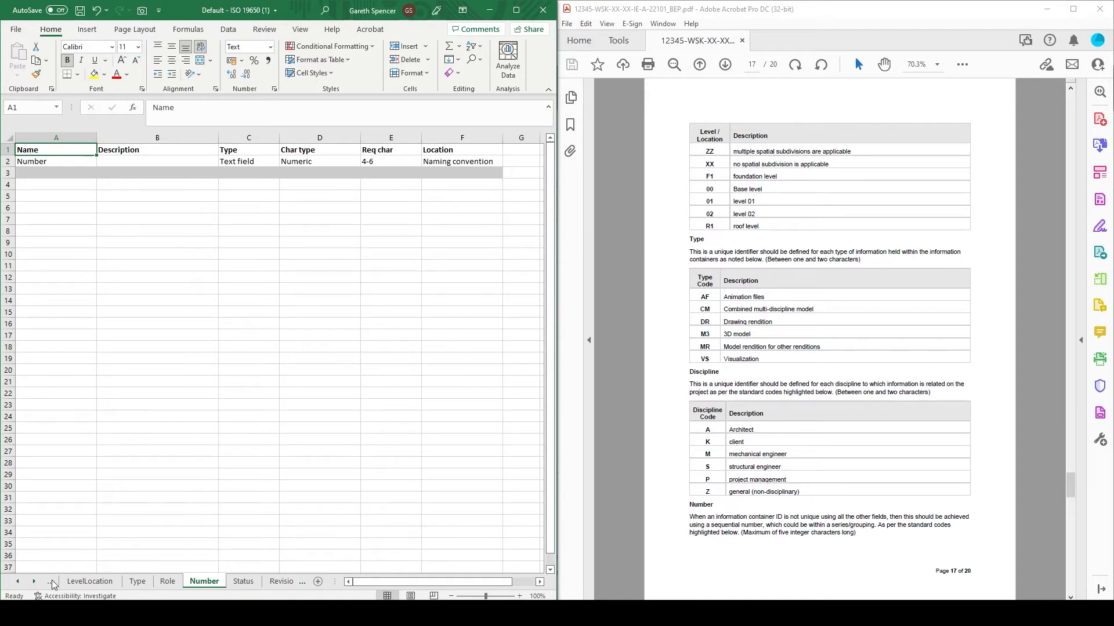
pyautogui.click(34, 581)
pyautogui.click(180, 582)
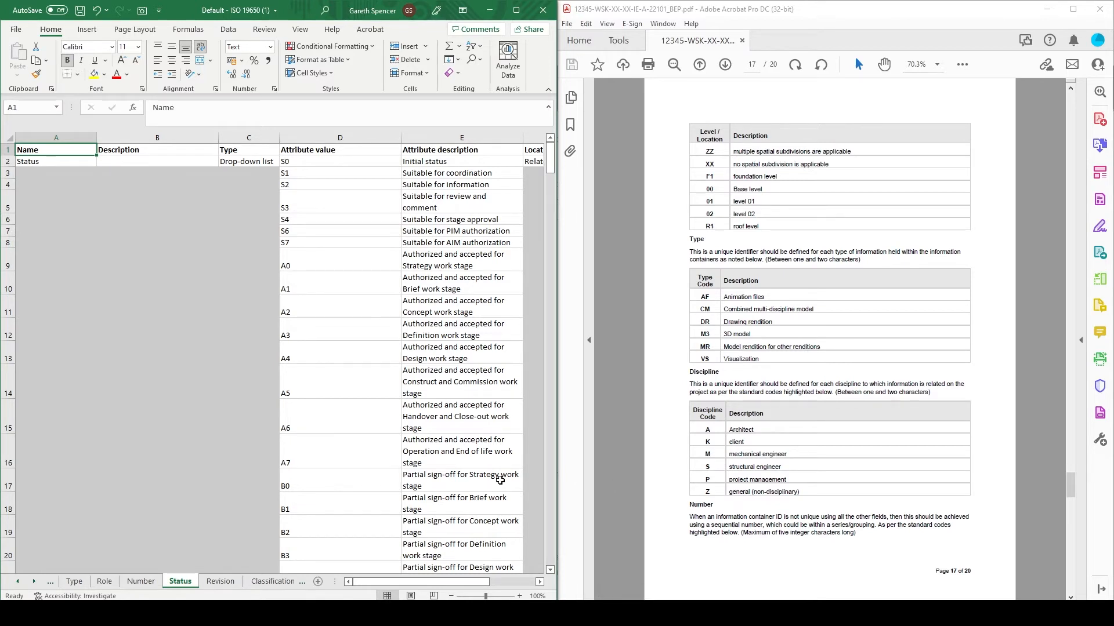
pyautogui.click(225, 585)
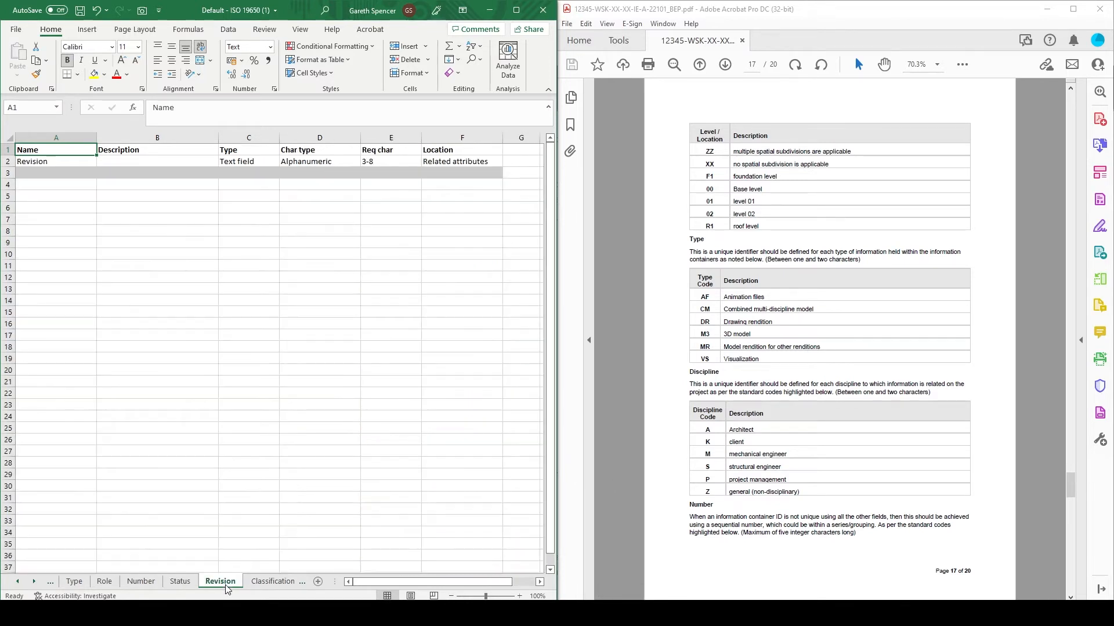
pyautogui.click(264, 583)
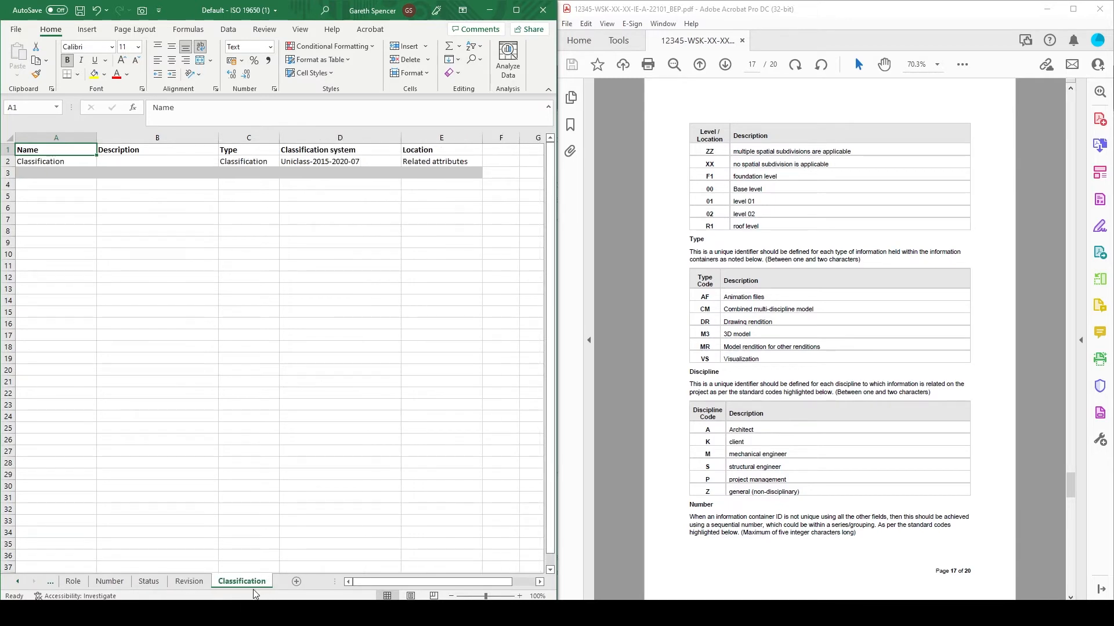
# - Choose Hyphen as the delimiter in cell B2 of the SETTINGS sheet
pyautogui.click(19, 584)
pyautogui.click(18, 586)
pyautogui.click(17, 585)
pyautogui.click(16, 585)
pyautogui.click(17, 586)
pyautogui.click(17, 586)
pyautogui.click(16, 586)
pyautogui.click(168, 584)
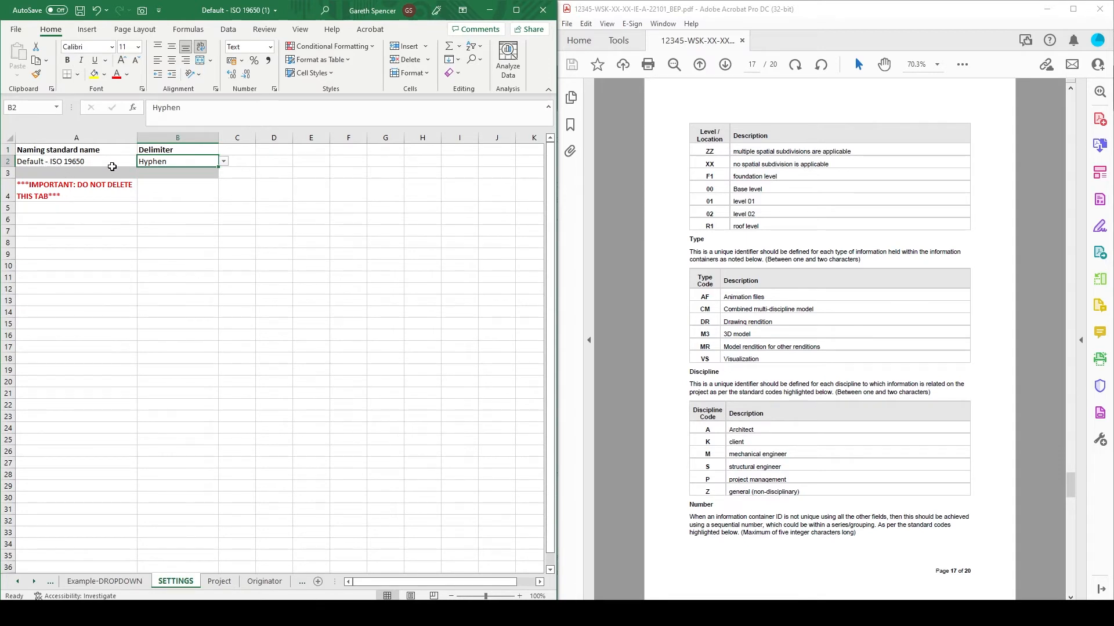
pyautogui.click(224, 162)
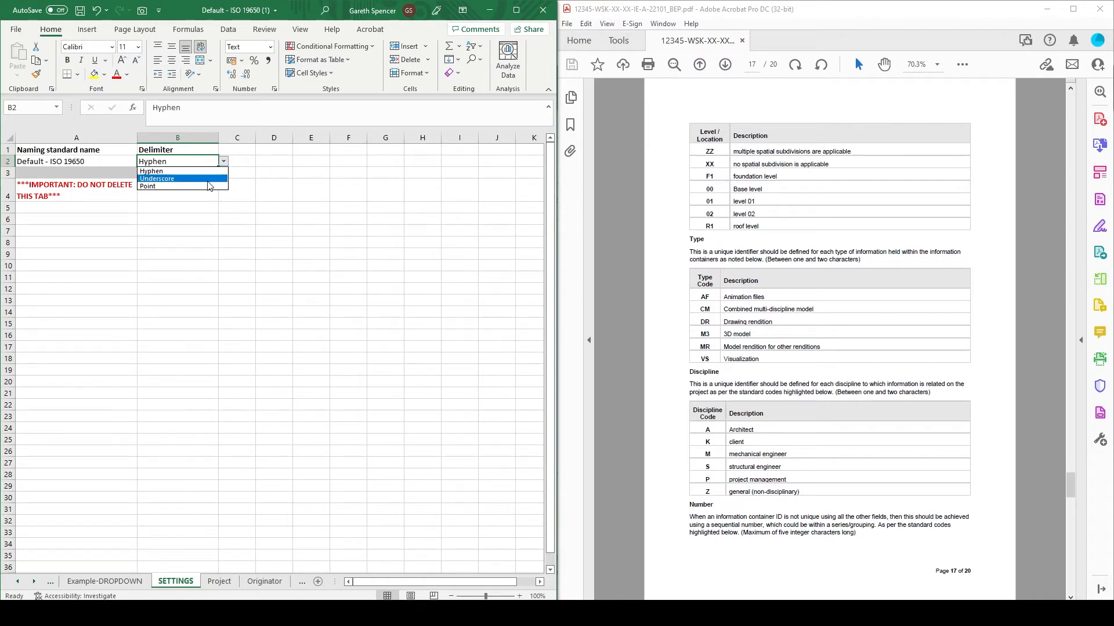
pyautogui.click(175, 171)
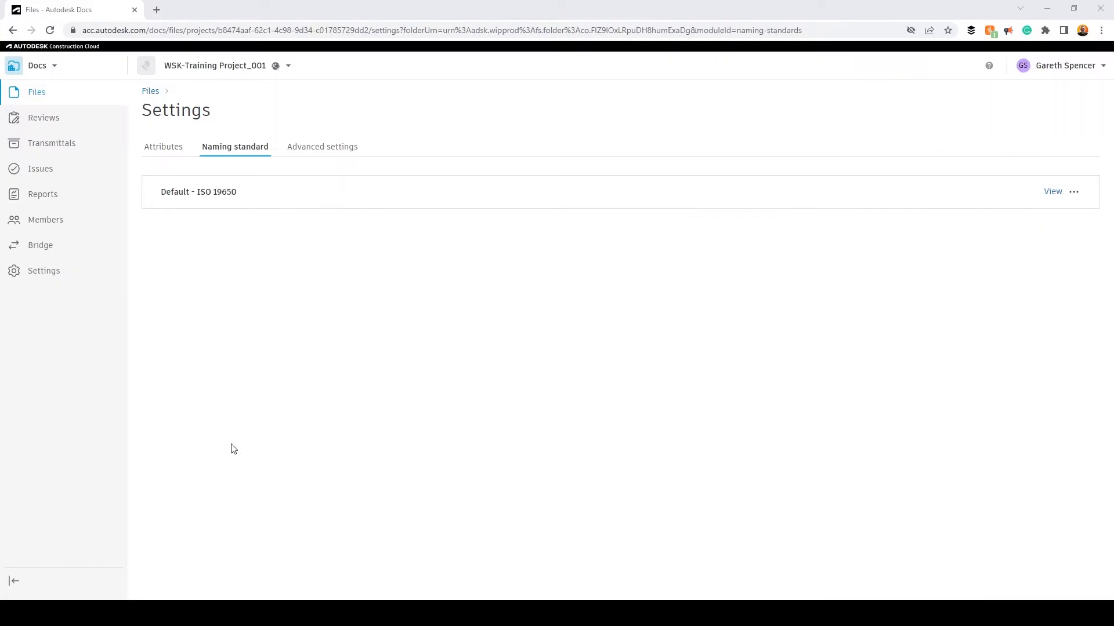
# - Switch to Autodesk Docs, import "Default - ISO 19650 (1).xlsx" as the customised naming standard and apply it to the project
pyautogui.click(1075, 194)
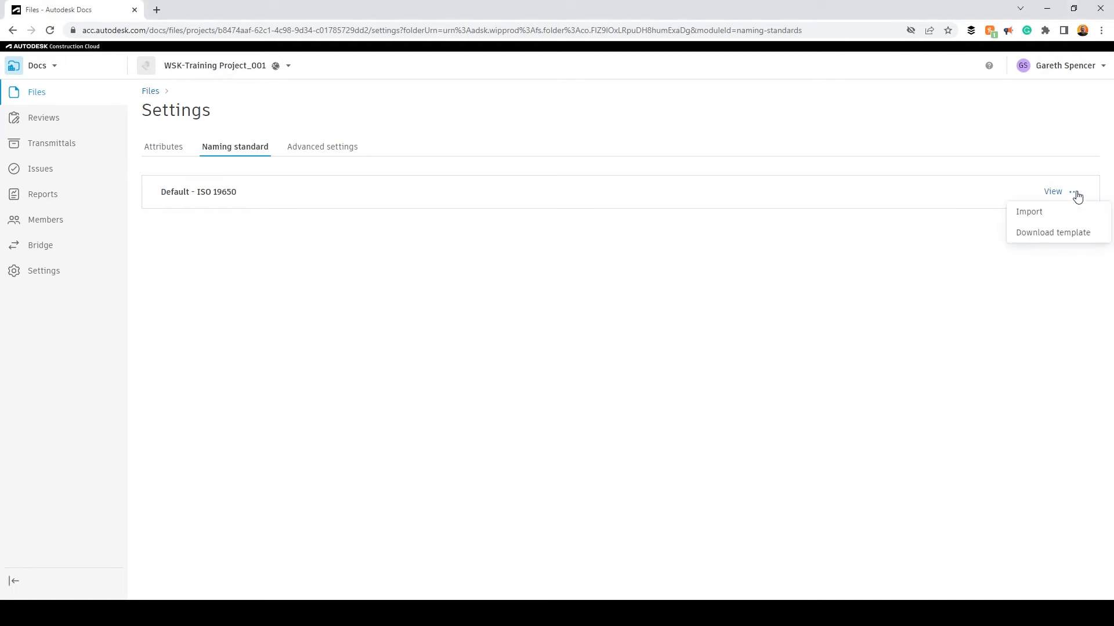
pyautogui.click(1069, 216)
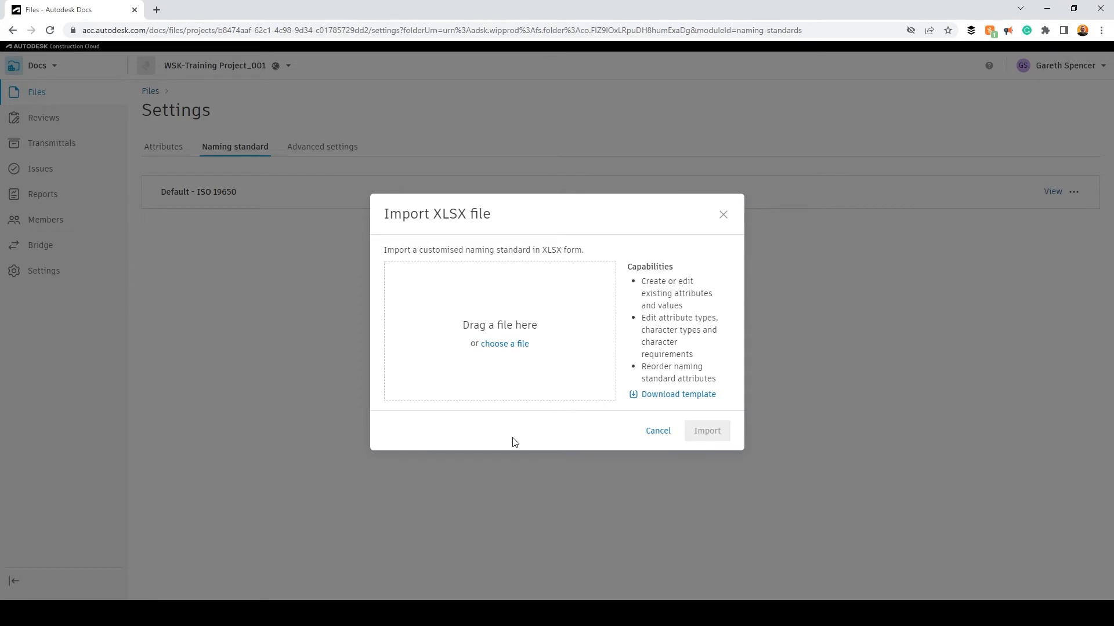
pyautogui.moveTo(0, 336); pyautogui.dragTo(522, 374)
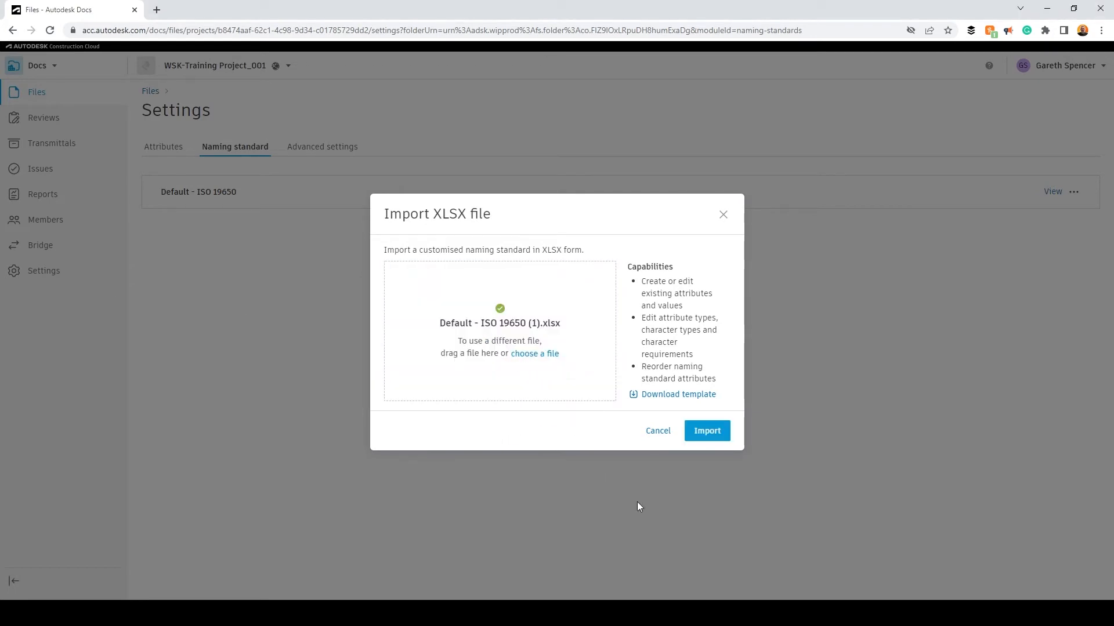
pyautogui.click(718, 431)
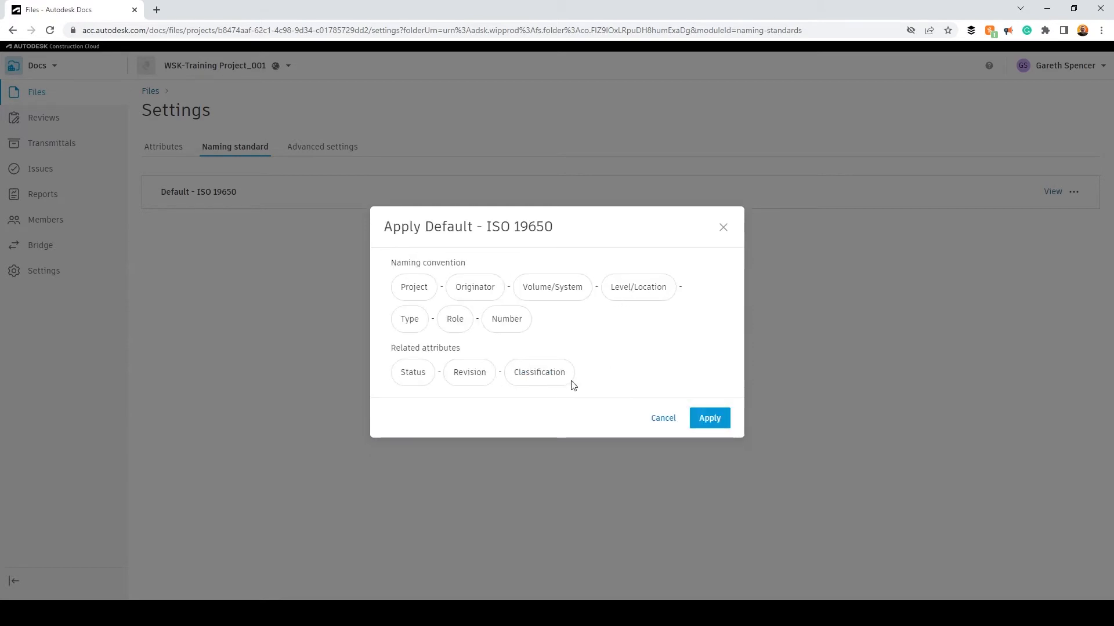
pyautogui.click(709, 418)
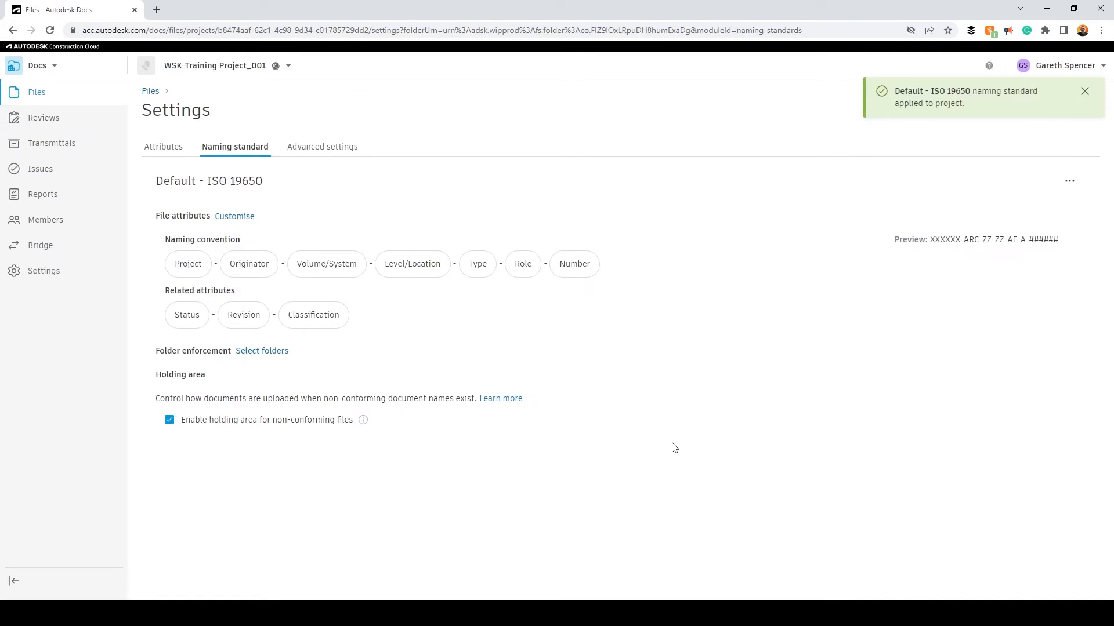
# - Examine the Project attribute's character settings and the Originator code list in the naming standard's customisation page
pyautogui.click(236, 216)
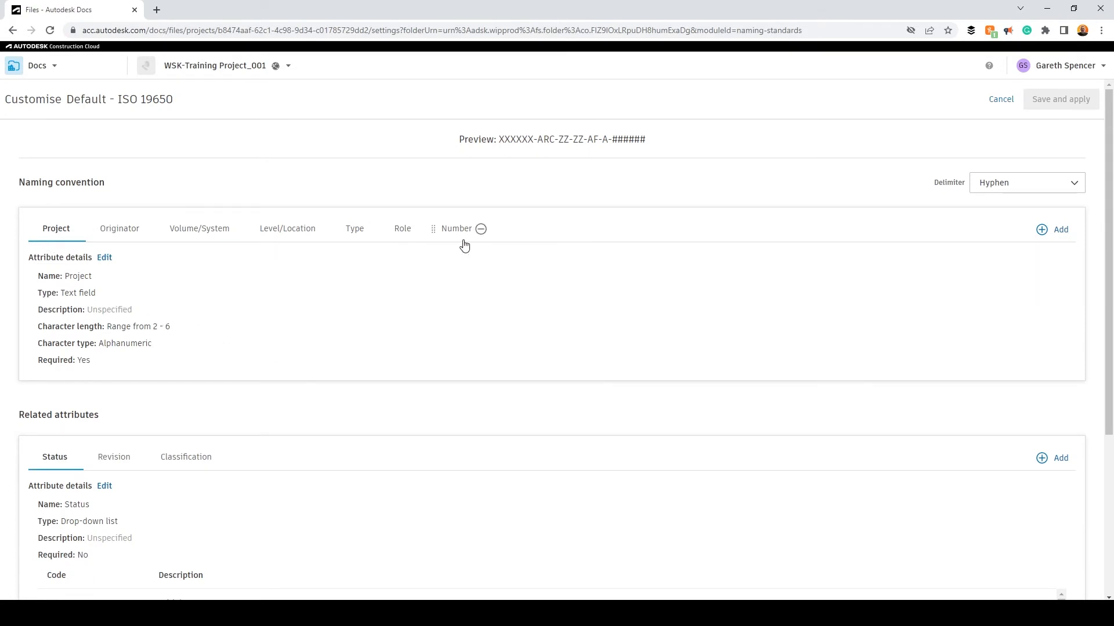
pyautogui.click(105, 258)
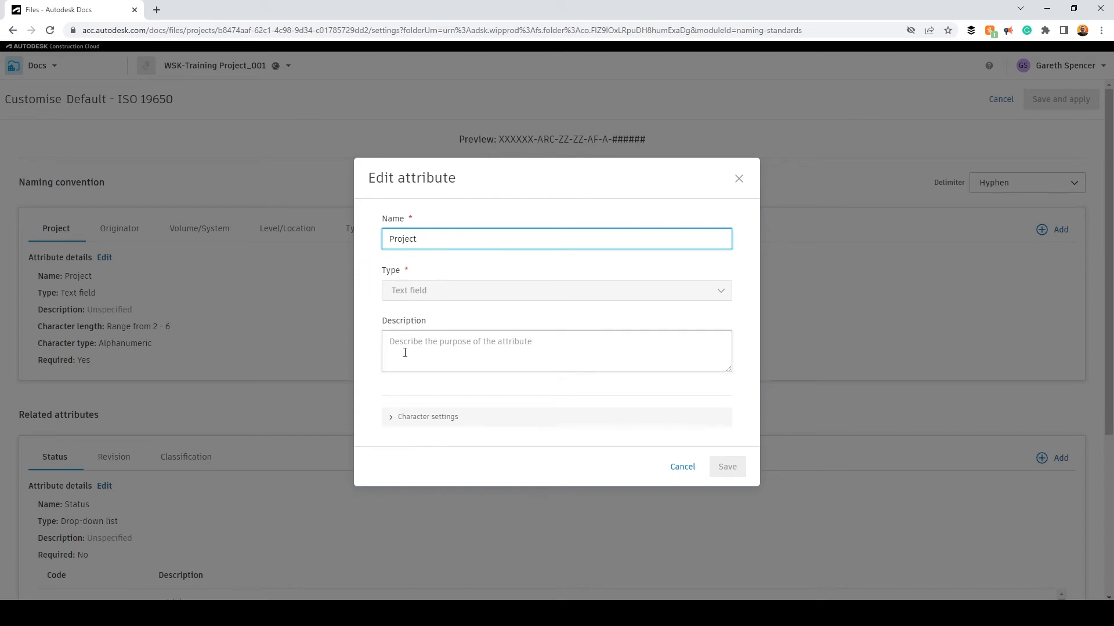
pyautogui.click(391, 417)
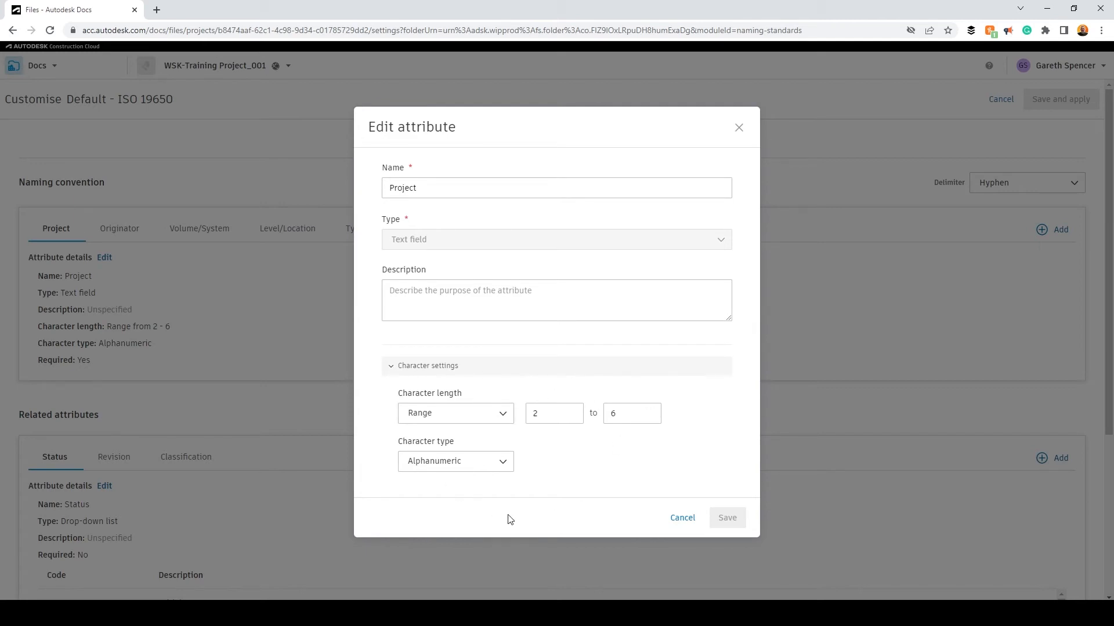
pyautogui.click(679, 518)
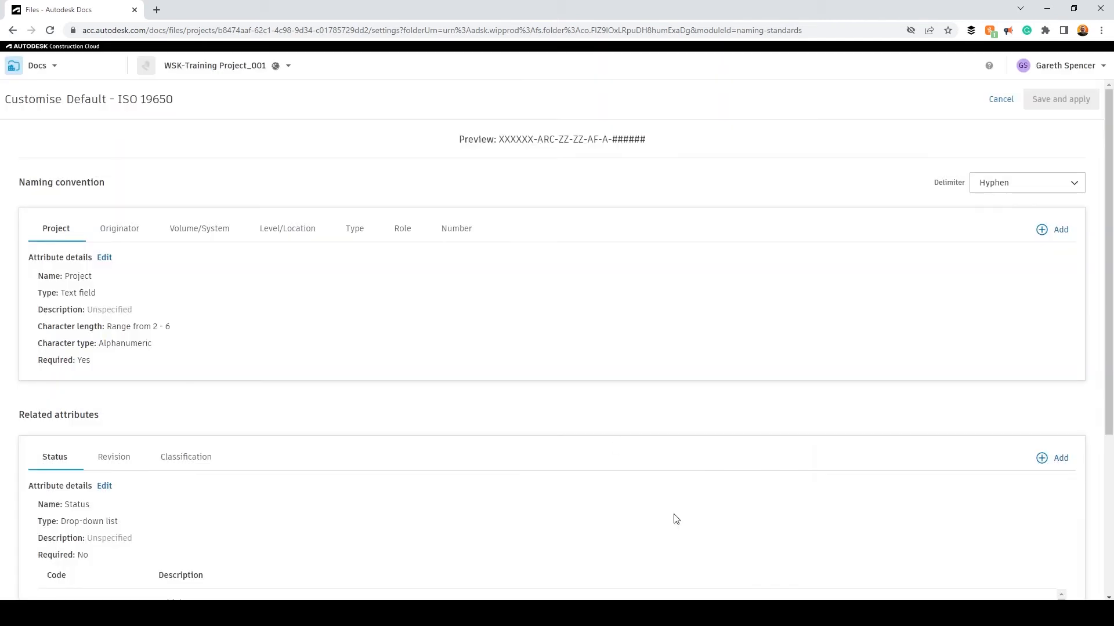
pyautogui.click(114, 232)
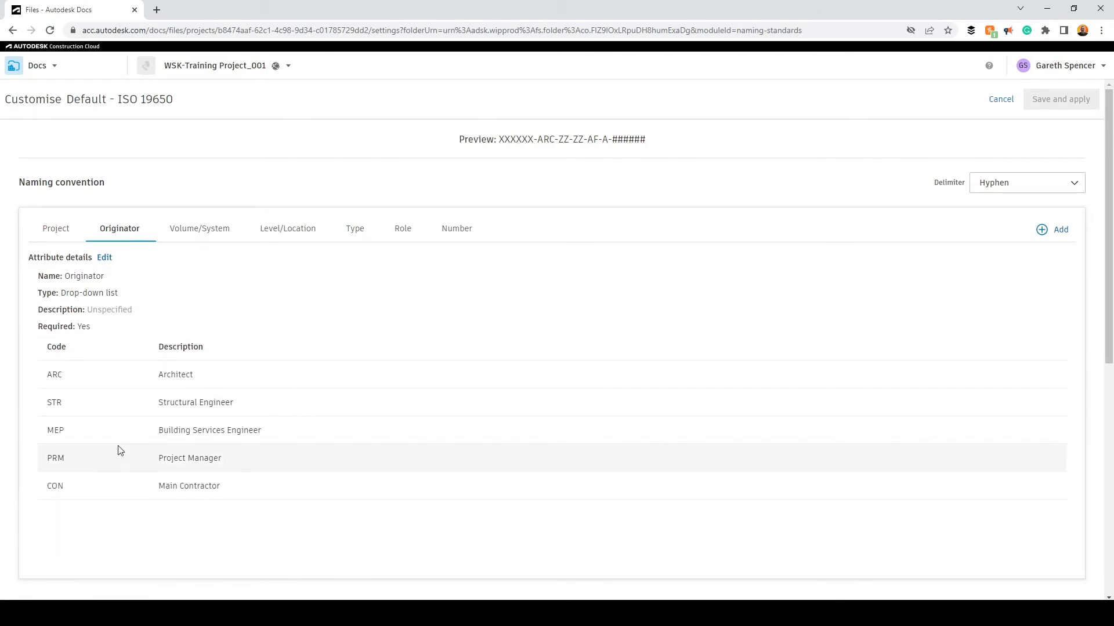
# - Examine the Volume/System, Level/Location, Type and Number attributes in the naming convention
pyautogui.click(192, 231)
pyautogui.click(287, 230)
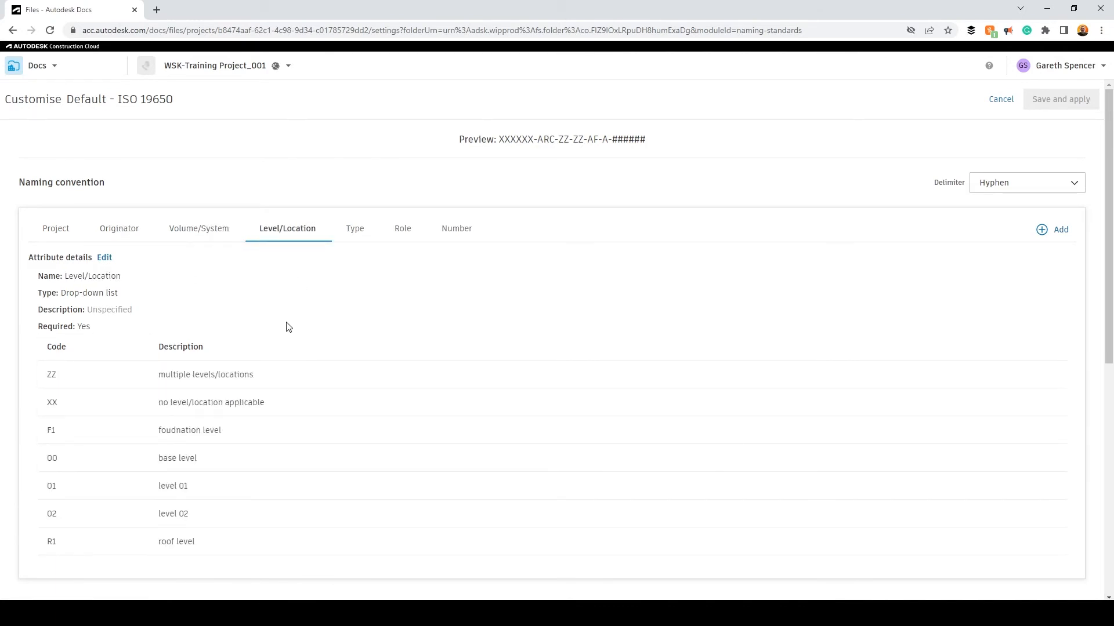
pyautogui.click(355, 229)
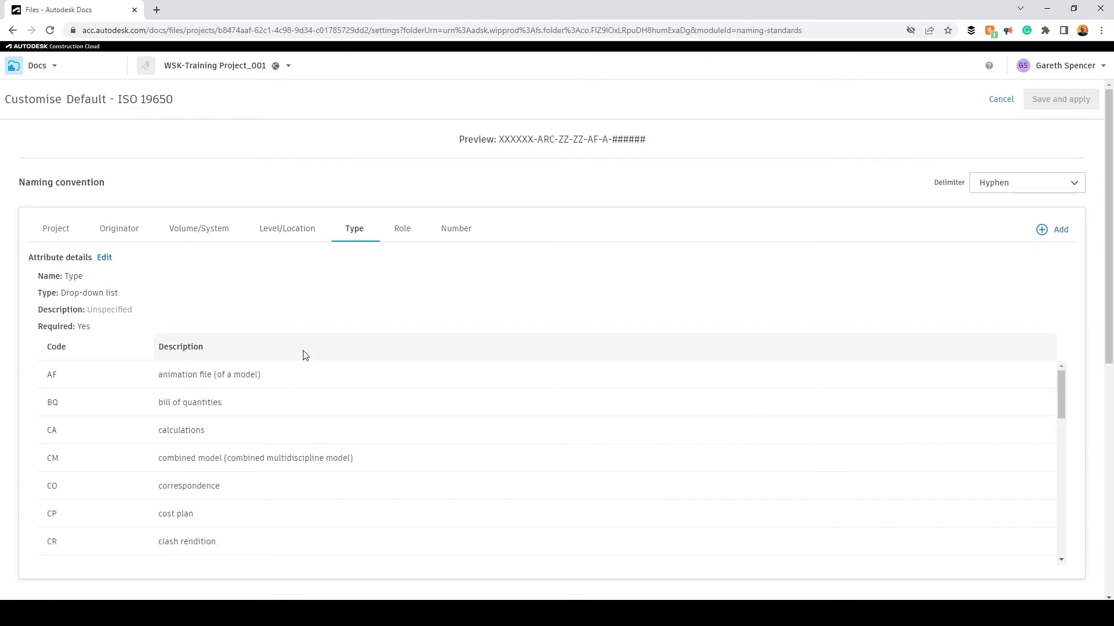
pyautogui.click(455, 229)
# - Check which existing attributes can be added as a field in the naming convention, without adding one
pyautogui.click(1054, 232)
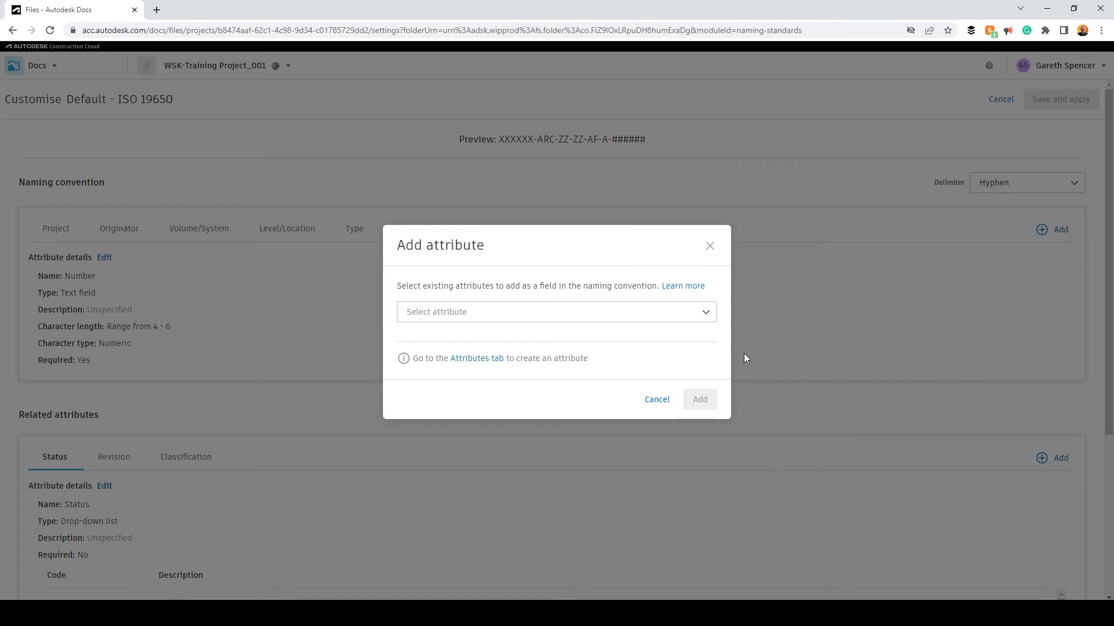
pyautogui.click(704, 314)
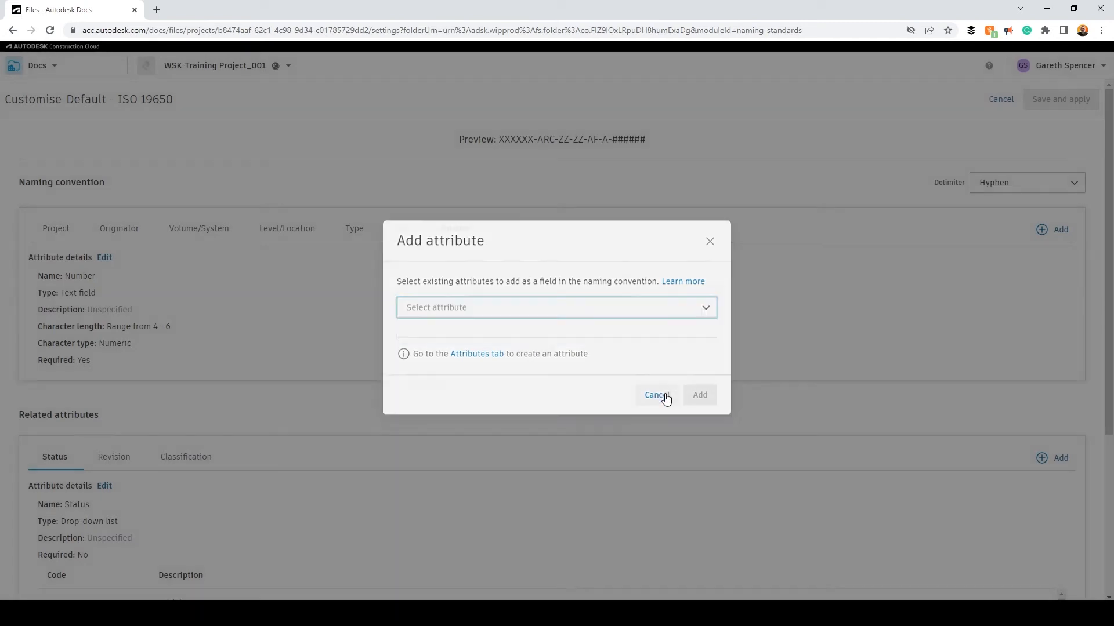
pyautogui.click(656, 400)
# - Examine the Status, Revision and Classification settings under the related attributes
pyautogui.scroll(-2, 348, 348)
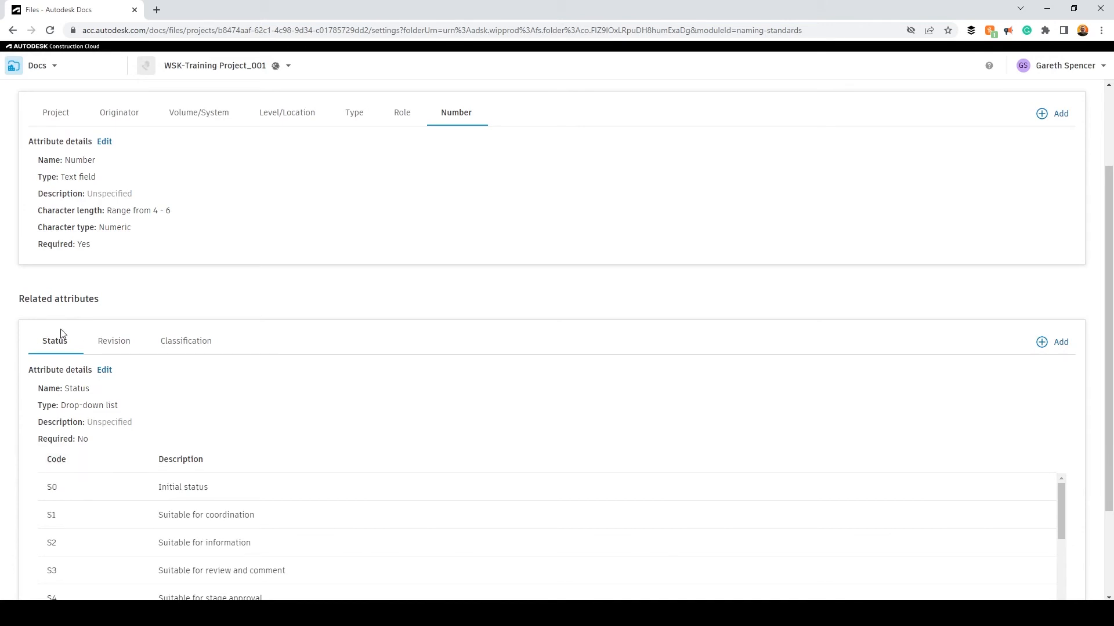
pyautogui.click(109, 342)
pyautogui.click(180, 415)
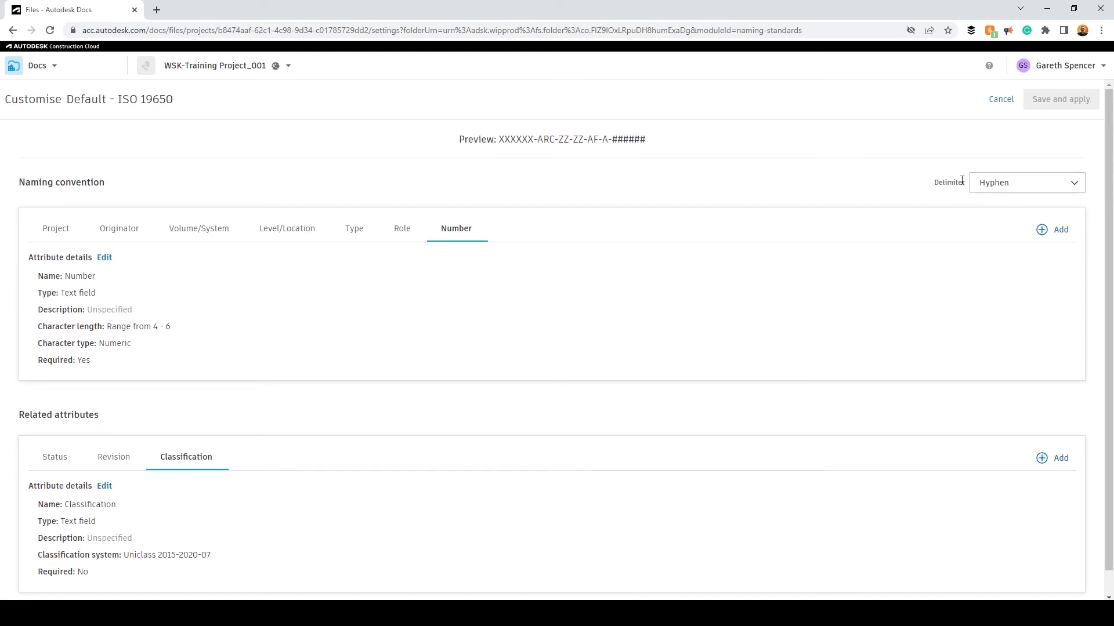
# - Choose Hyphen as the naming convention's delimiter and return to the naming standard settings
pyautogui.click(1032, 183)
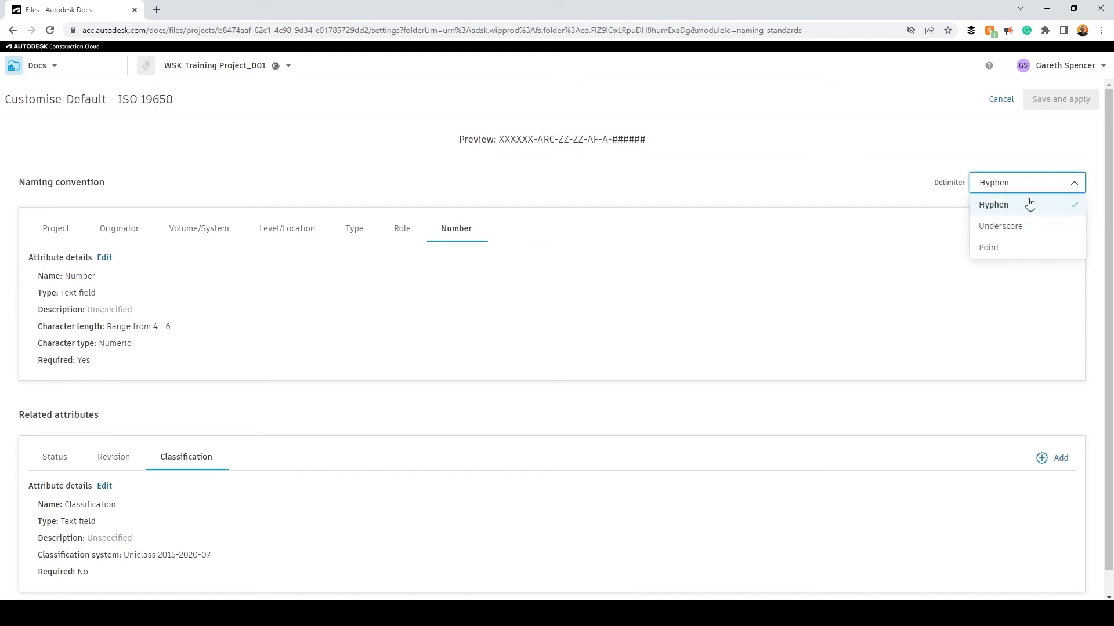
pyautogui.click(1029, 205)
pyautogui.click(1062, 100)
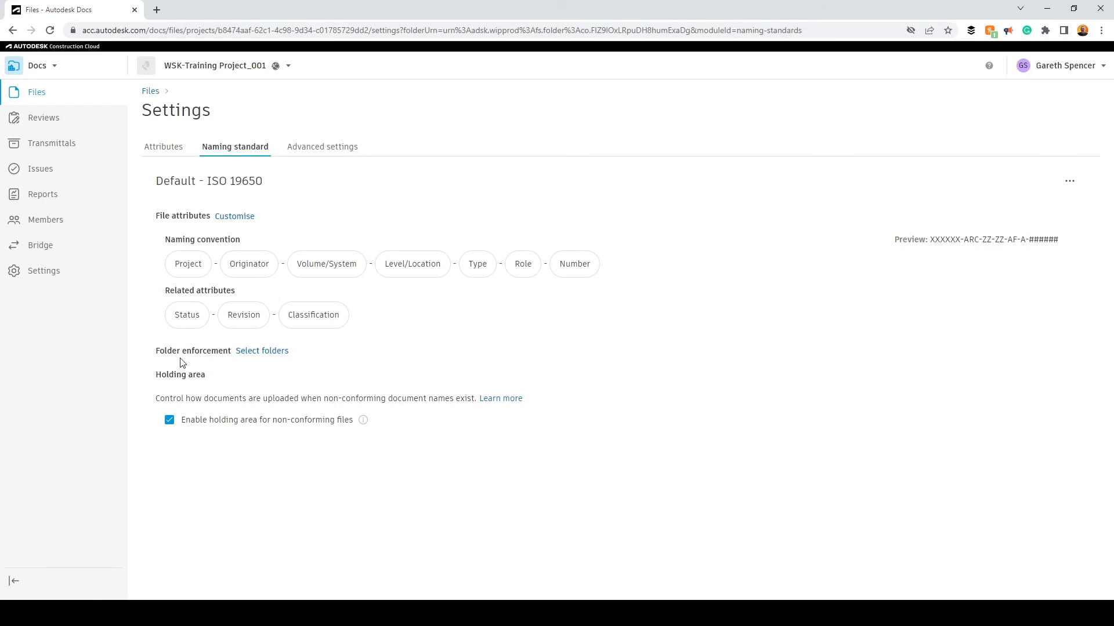
# - Enforce the naming standard on the 03.PUBLISHED, 02.SHARED and 01.WIP folders within Project Files
pyautogui.click(259, 353)
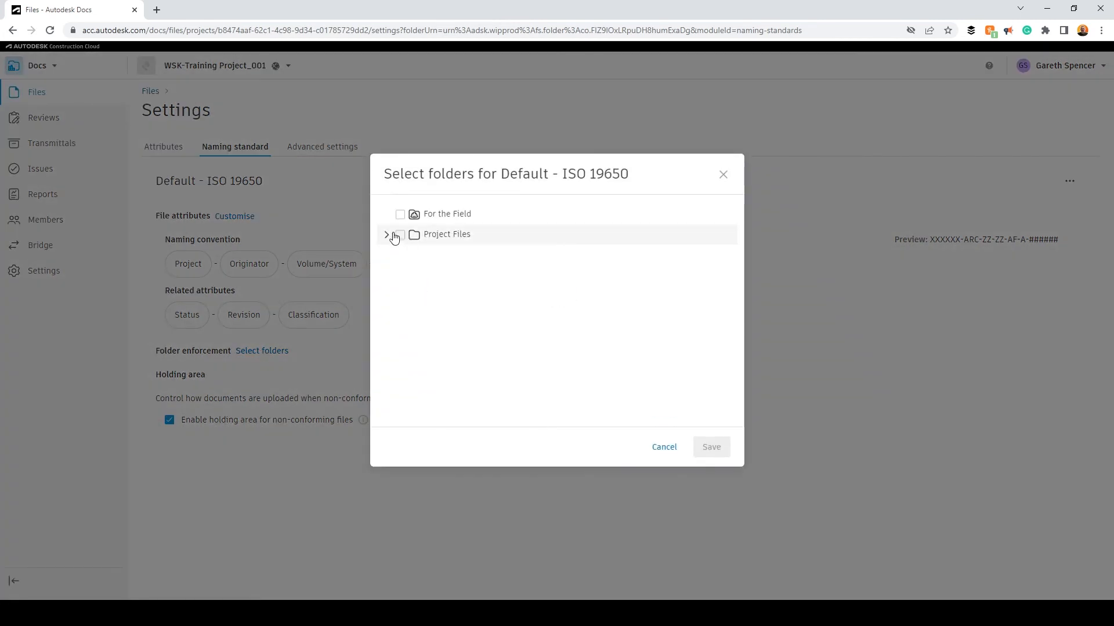
pyautogui.click(386, 235)
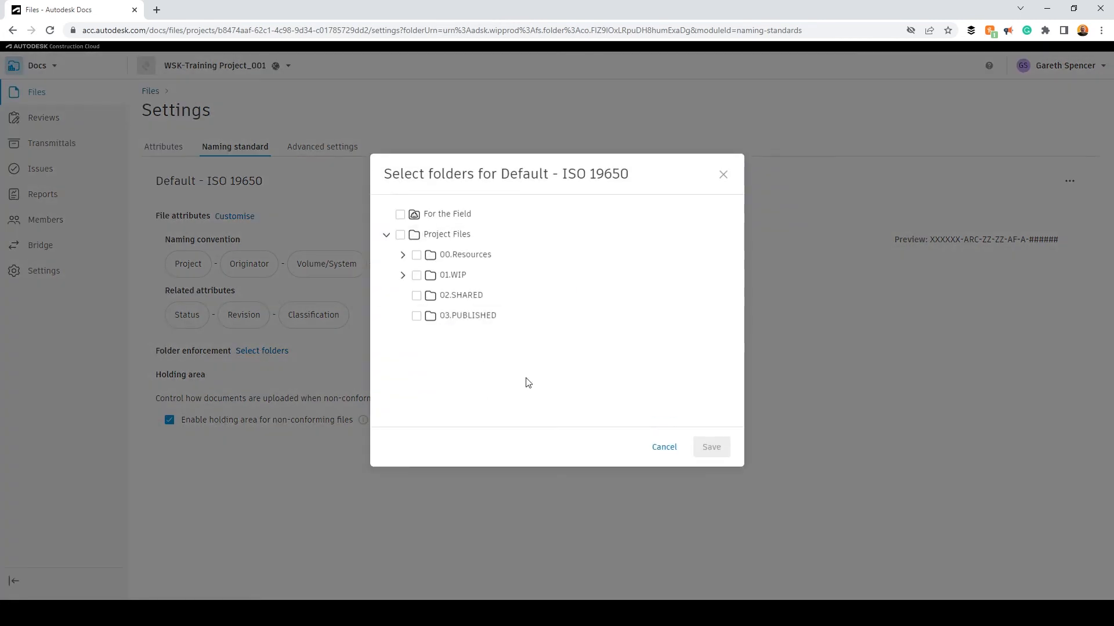
pyautogui.click(415, 316)
pyautogui.click(417, 297)
pyautogui.click(416, 276)
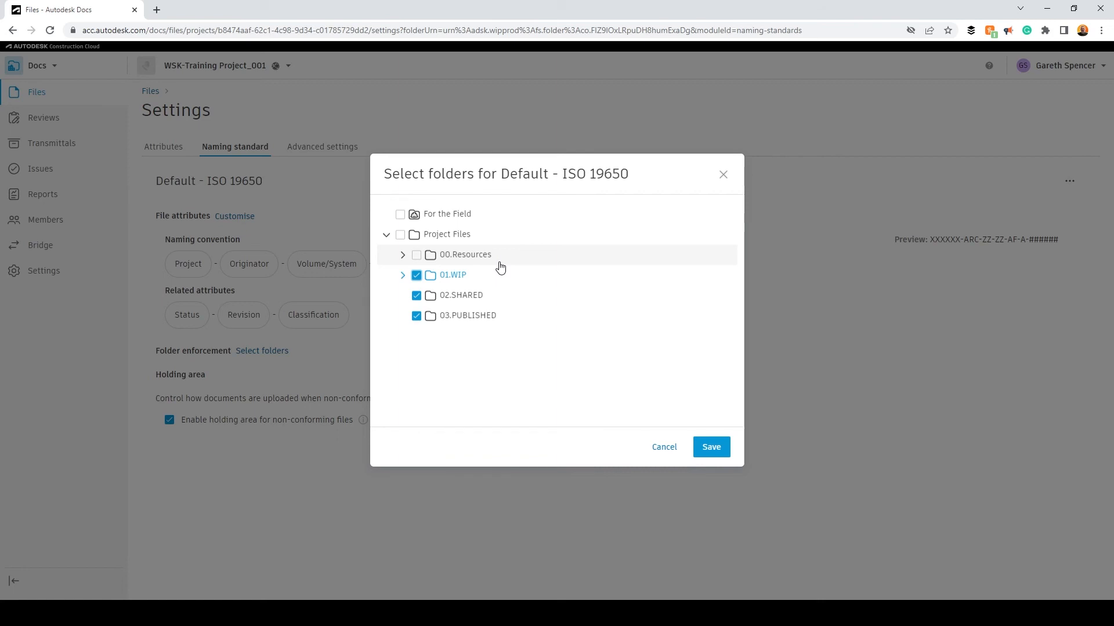
pyautogui.click(712, 447)
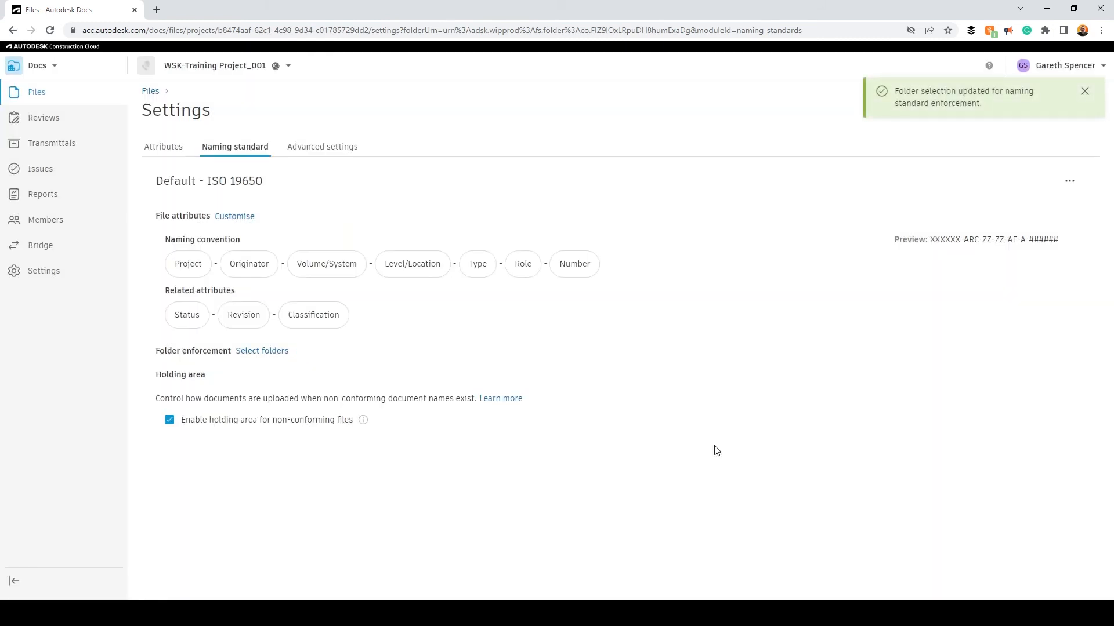
# - Return to the project files and check the naming standard enforcement on the 01.WIP subfolders
pyautogui.click(151, 91)
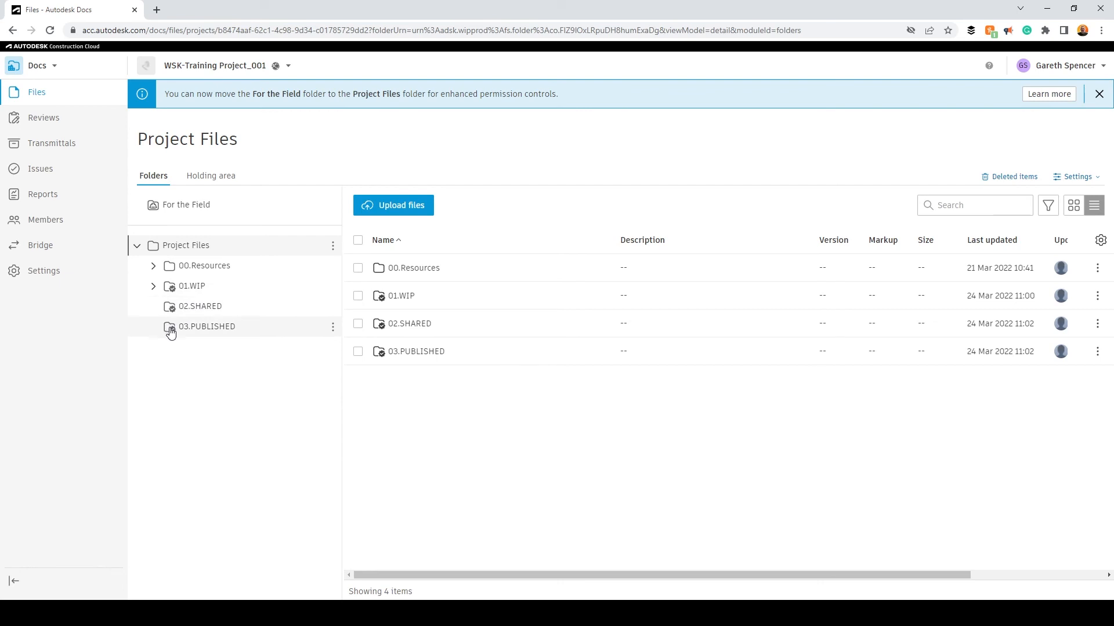
pyautogui.click(154, 287)
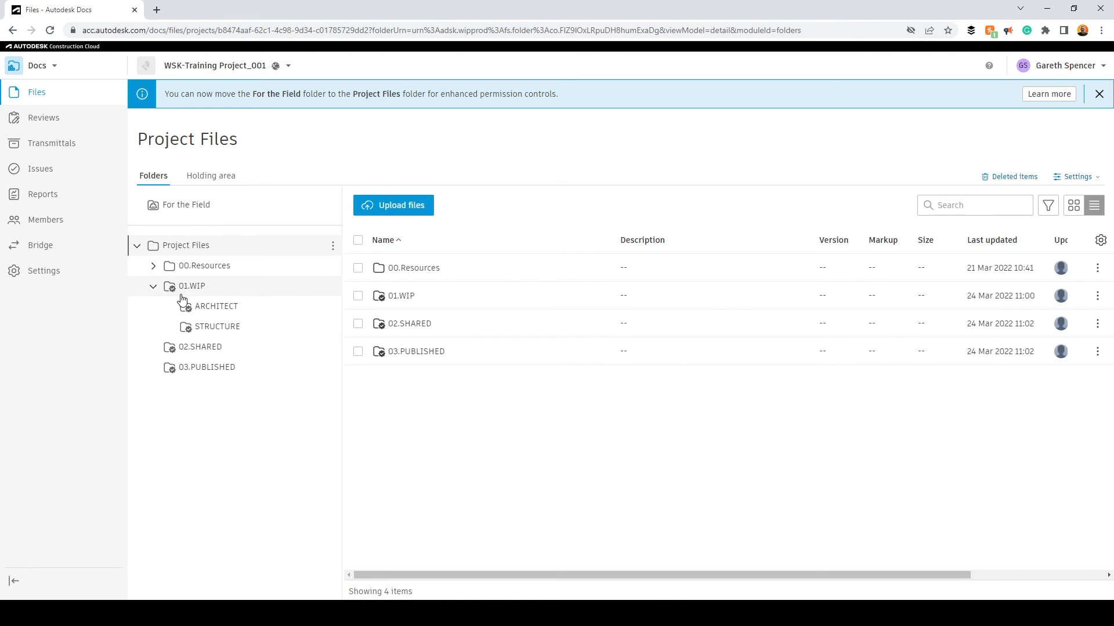
pyautogui.click(153, 286)
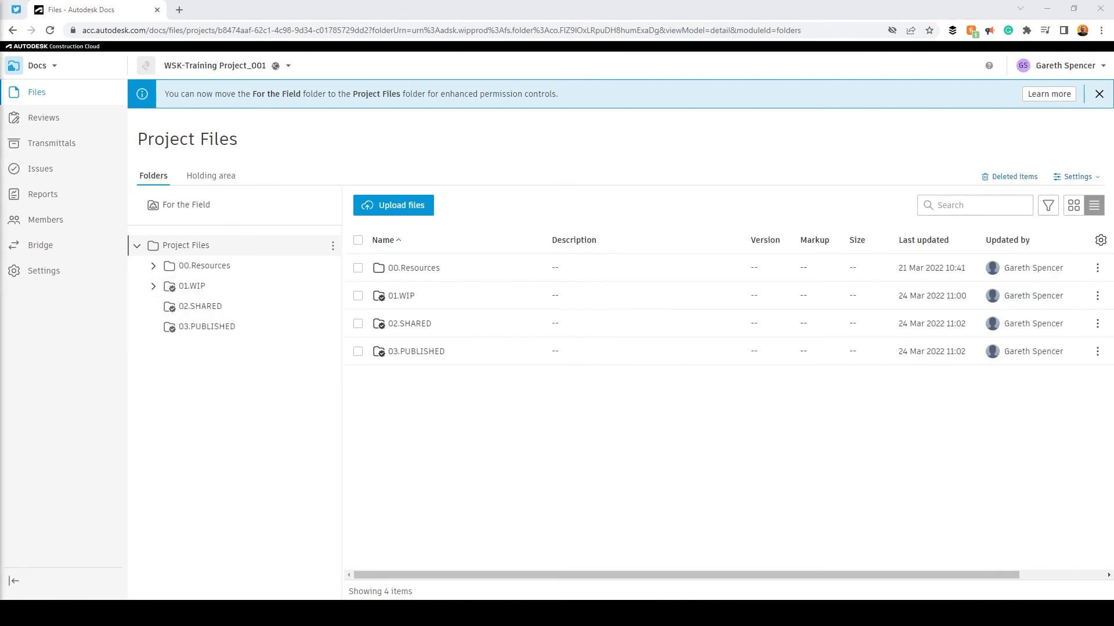
# - Open the ARCHITECT folder within 01.WIP and add 12345-ARC-A2-00-DR-A-05001.pdf for upload
pyautogui.click(153, 286)
pyautogui.click(207, 313)
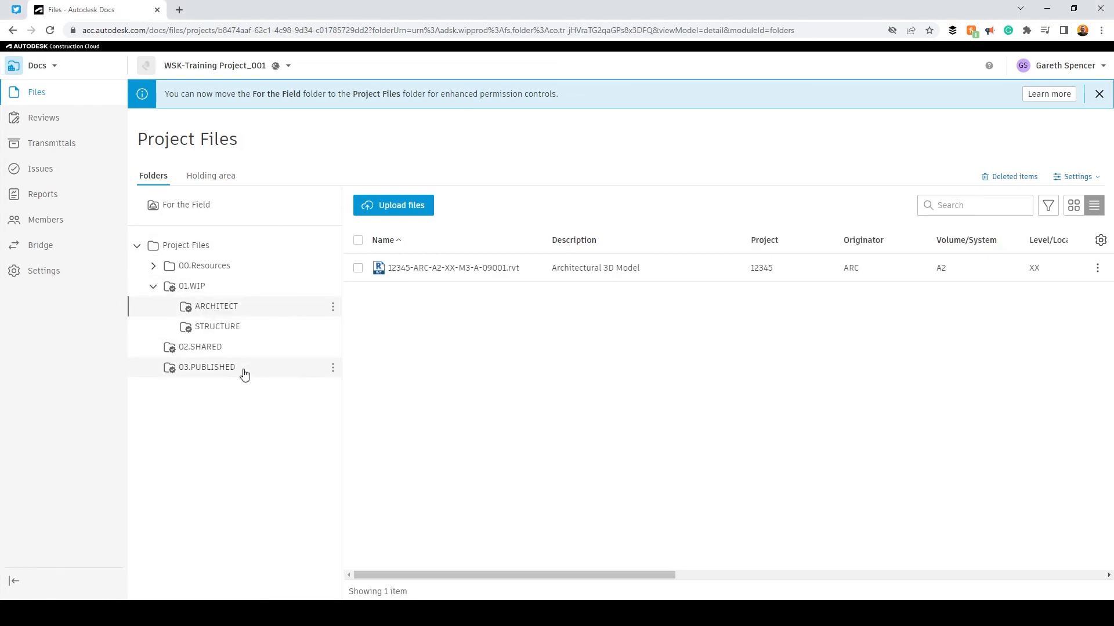
pyautogui.moveTo(299, 355); pyautogui.dragTo(442, 353)
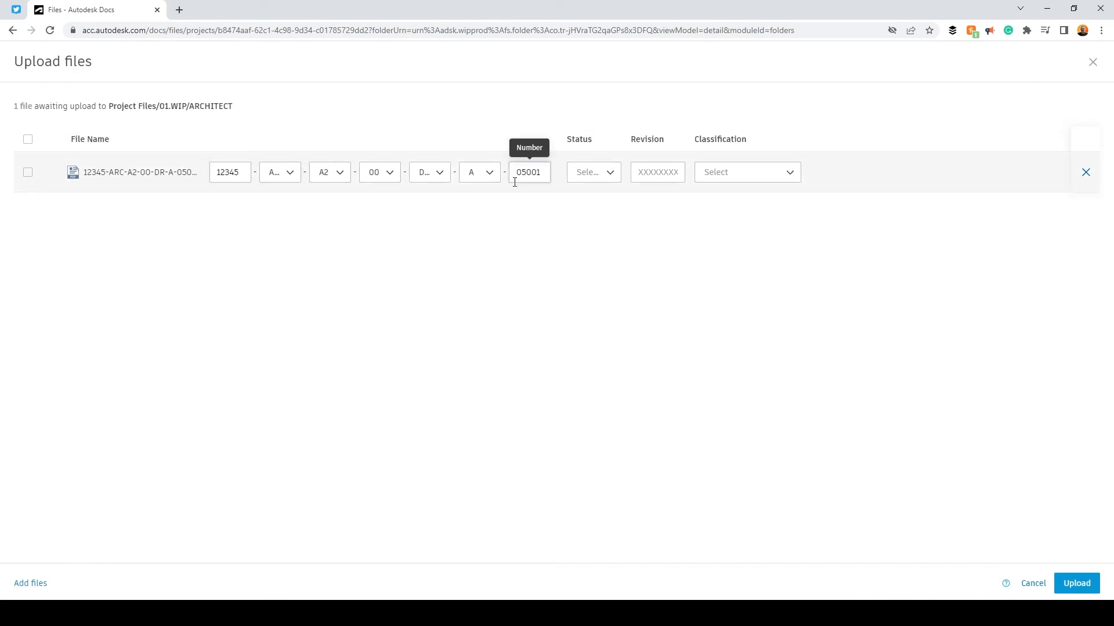
# - Check the Originator and Volume/System code options for the file awaiting upload, keeping ARC as the originator
pyautogui.click(282, 179)
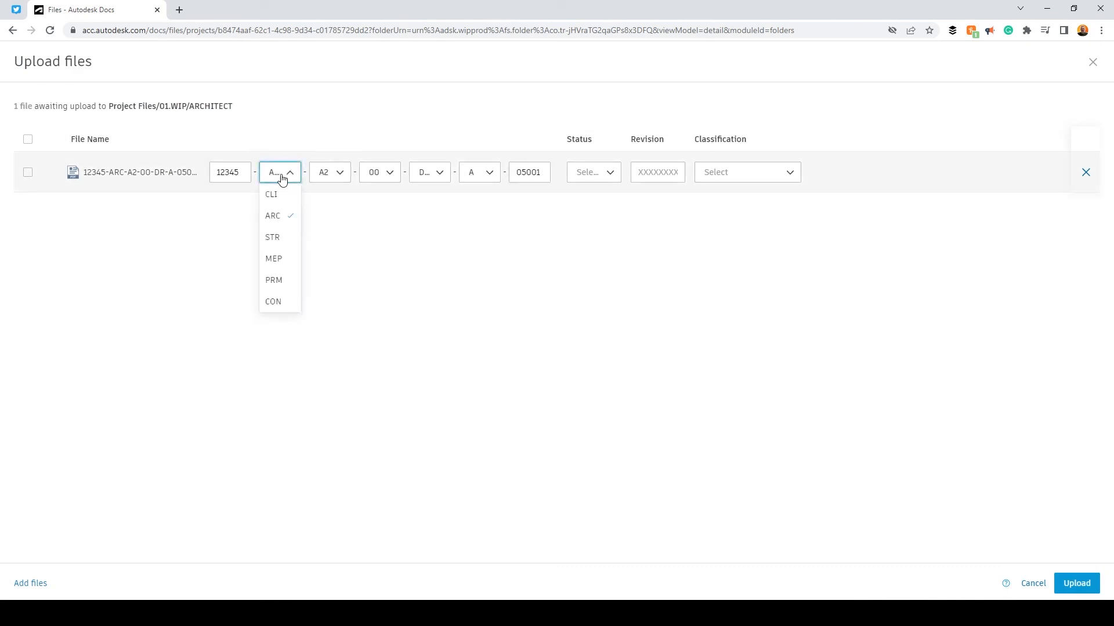
pyautogui.click(287, 220)
pyautogui.click(333, 173)
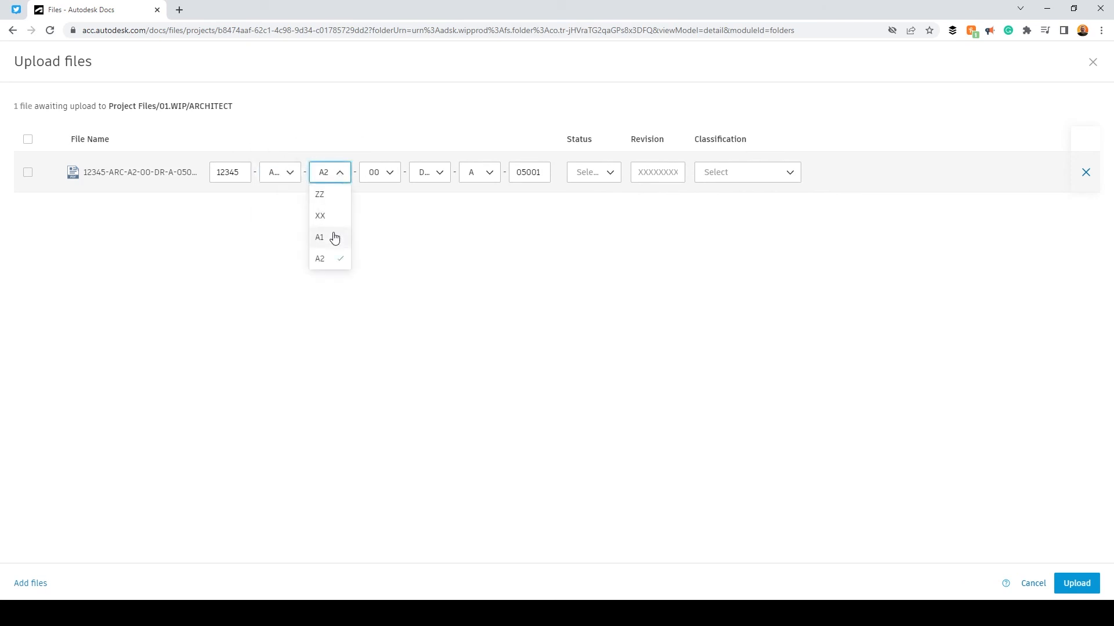
# - Upload the PDF with status S0 and revision P01, and review its attribute columns in the ARCHITECT folder
pyautogui.click(600, 175)
pyautogui.click(592, 201)
pyautogui.click(655, 173)
pyautogui.write('P01')
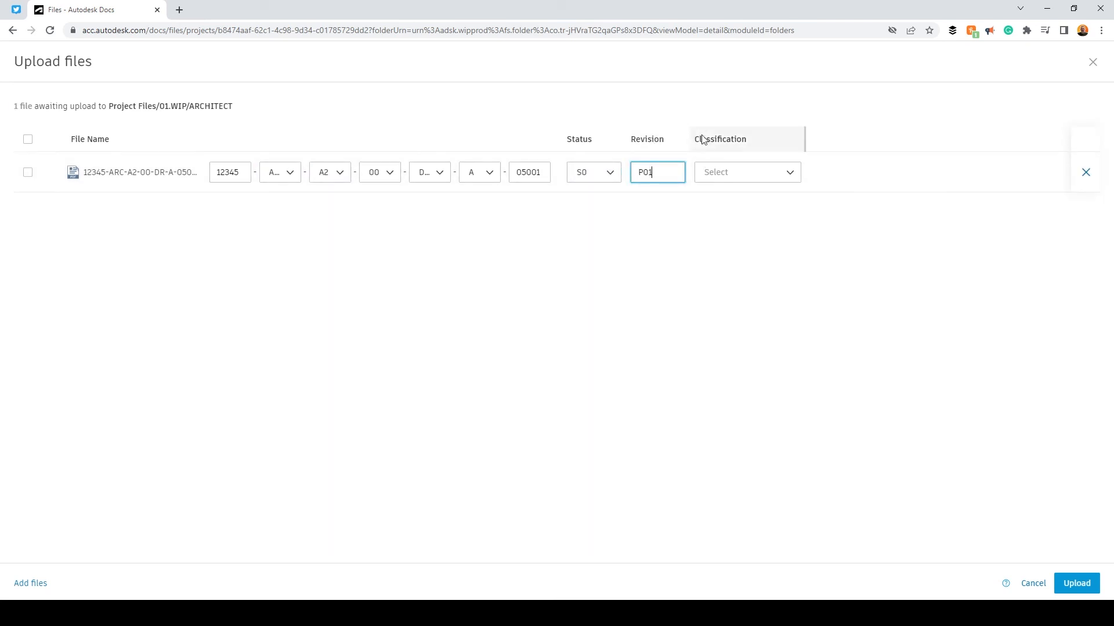
pyautogui.click(1074, 582)
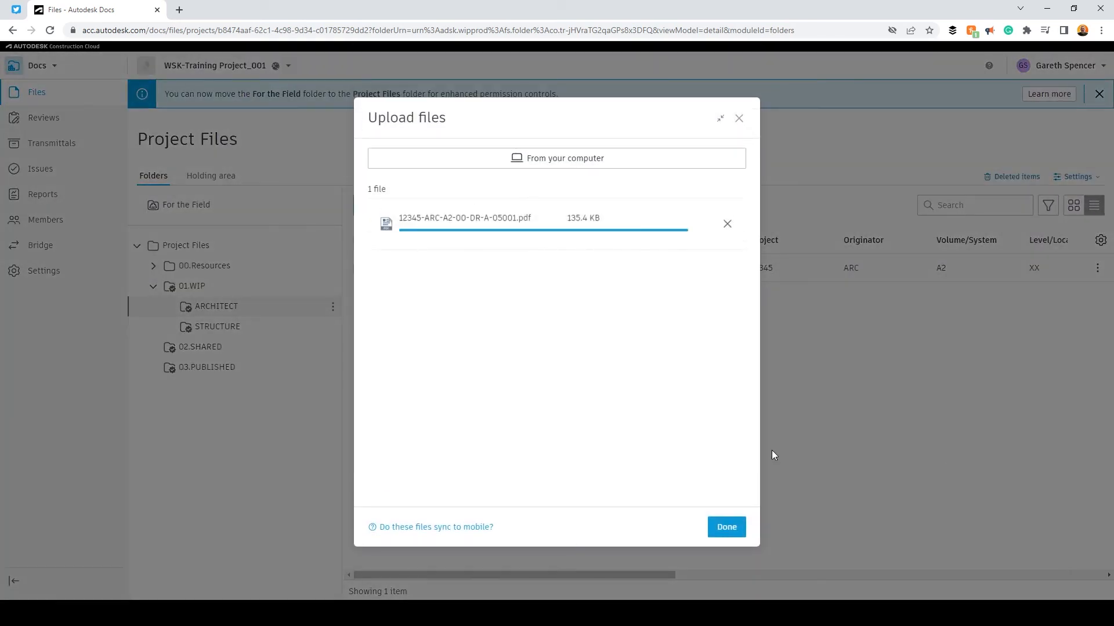
pyautogui.click(726, 527)
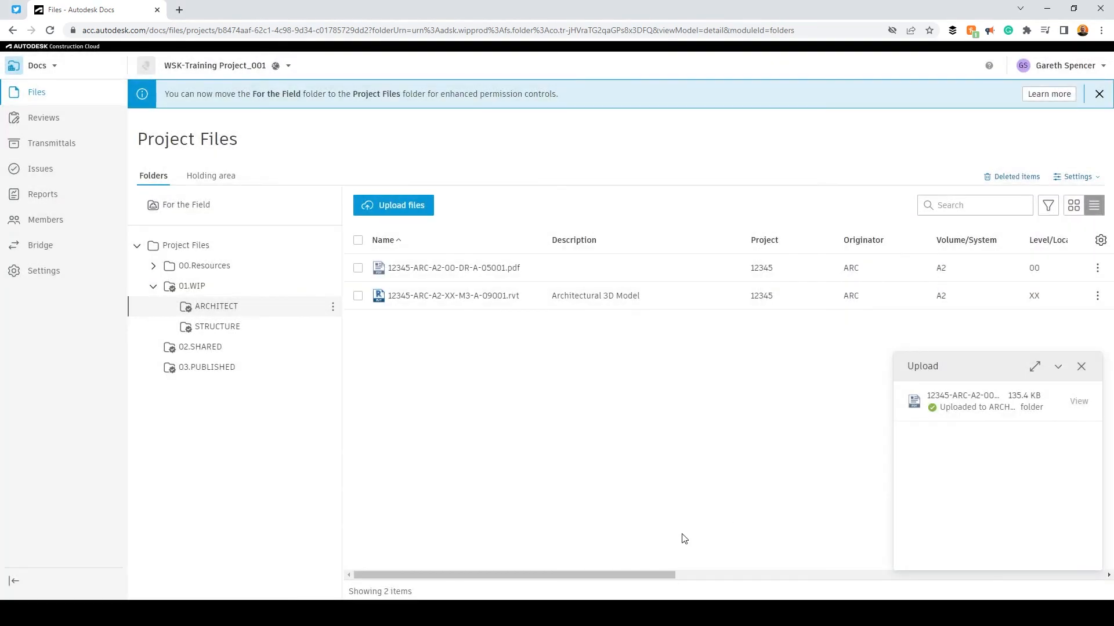
pyautogui.click(1058, 368)
pyautogui.moveTo(502, 577); pyautogui.dragTo(671, 583)
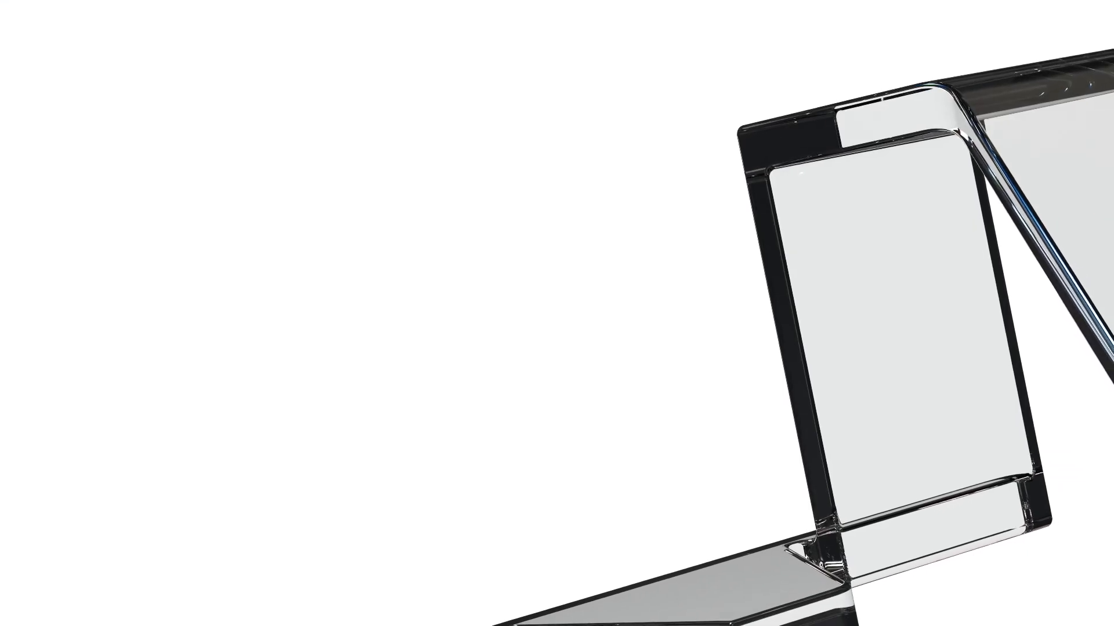